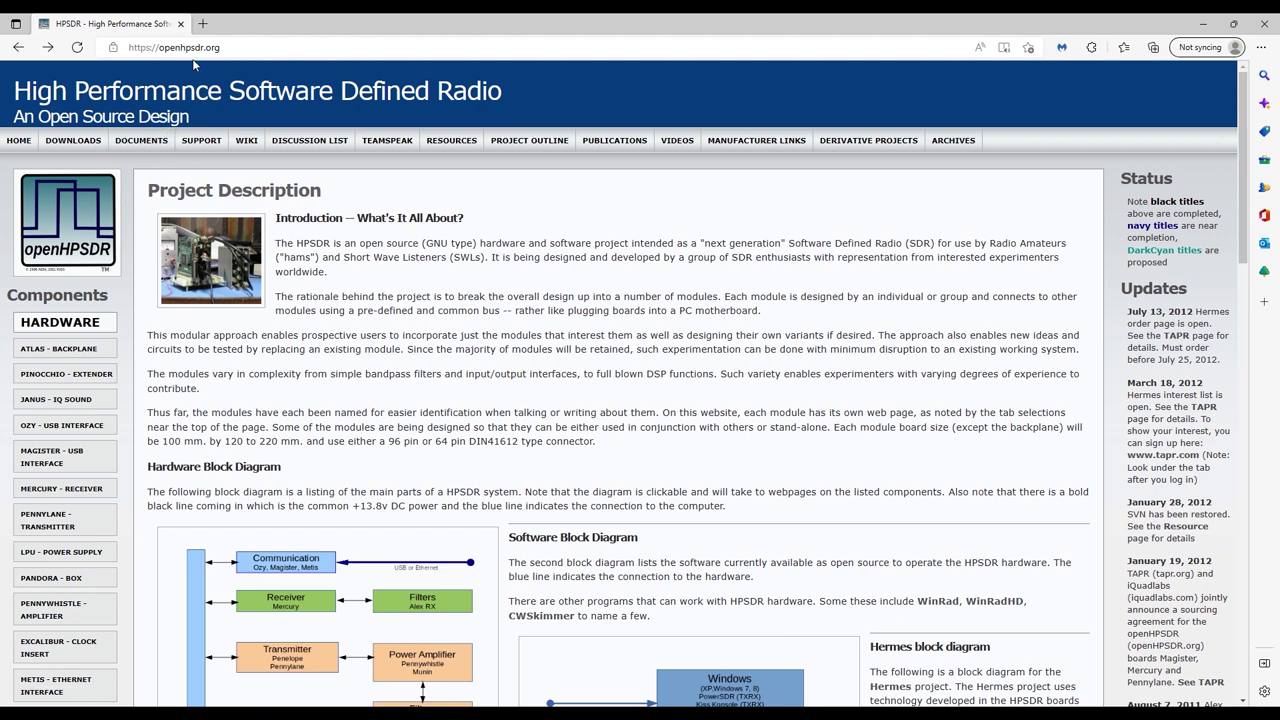
Go to the ALEX - FILTERS page from the HPSDR home page and scroll through the Alex module page
scroll(216, 358, down, 2)
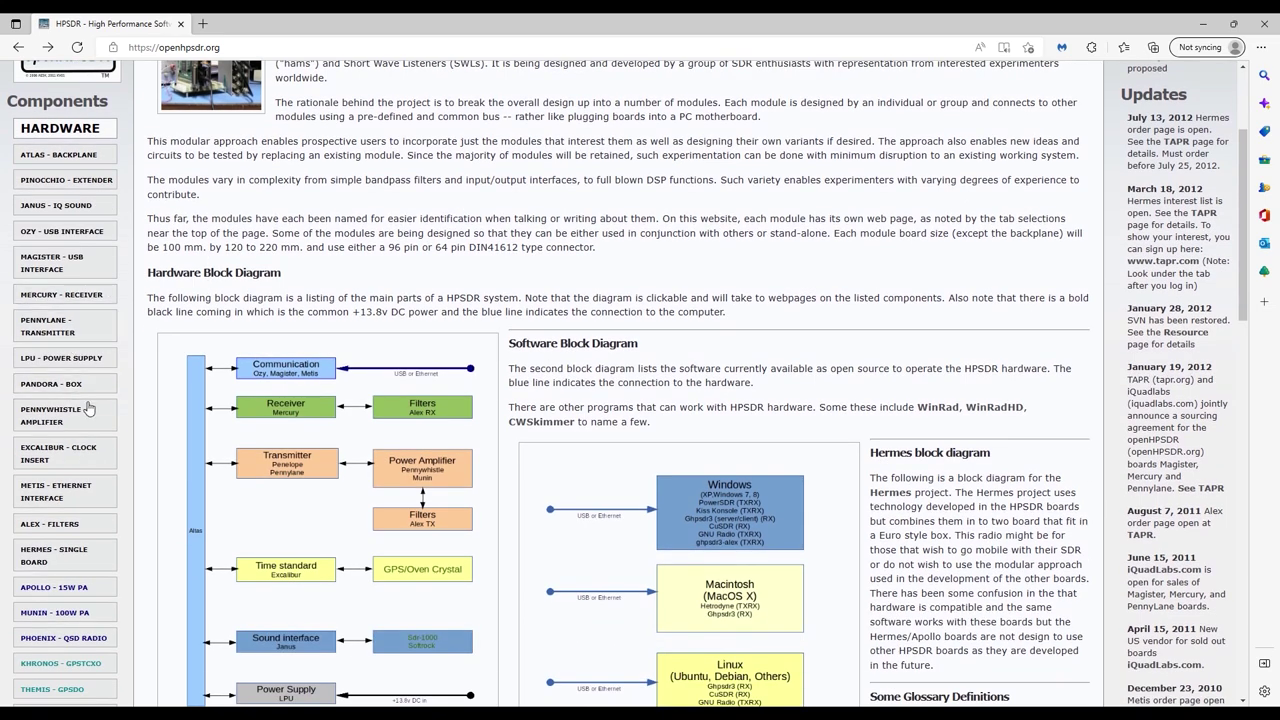
click(71, 527)
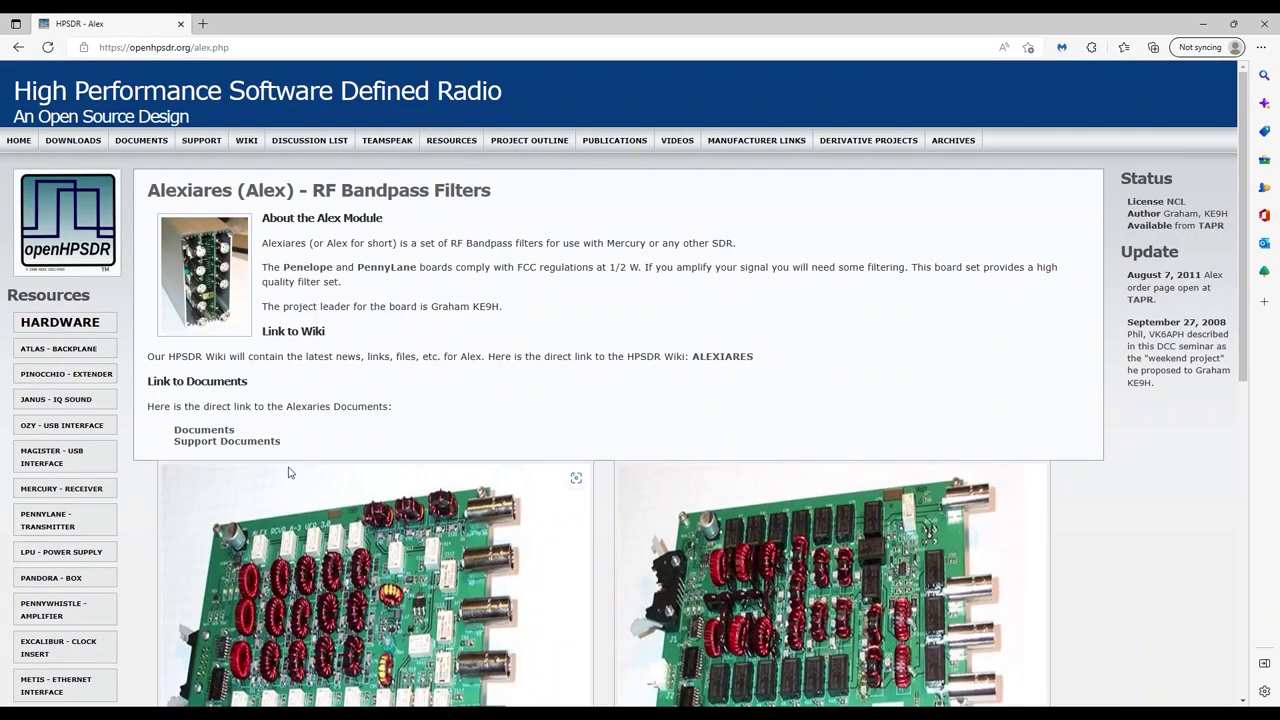
scroll(417, 215, down, 2)
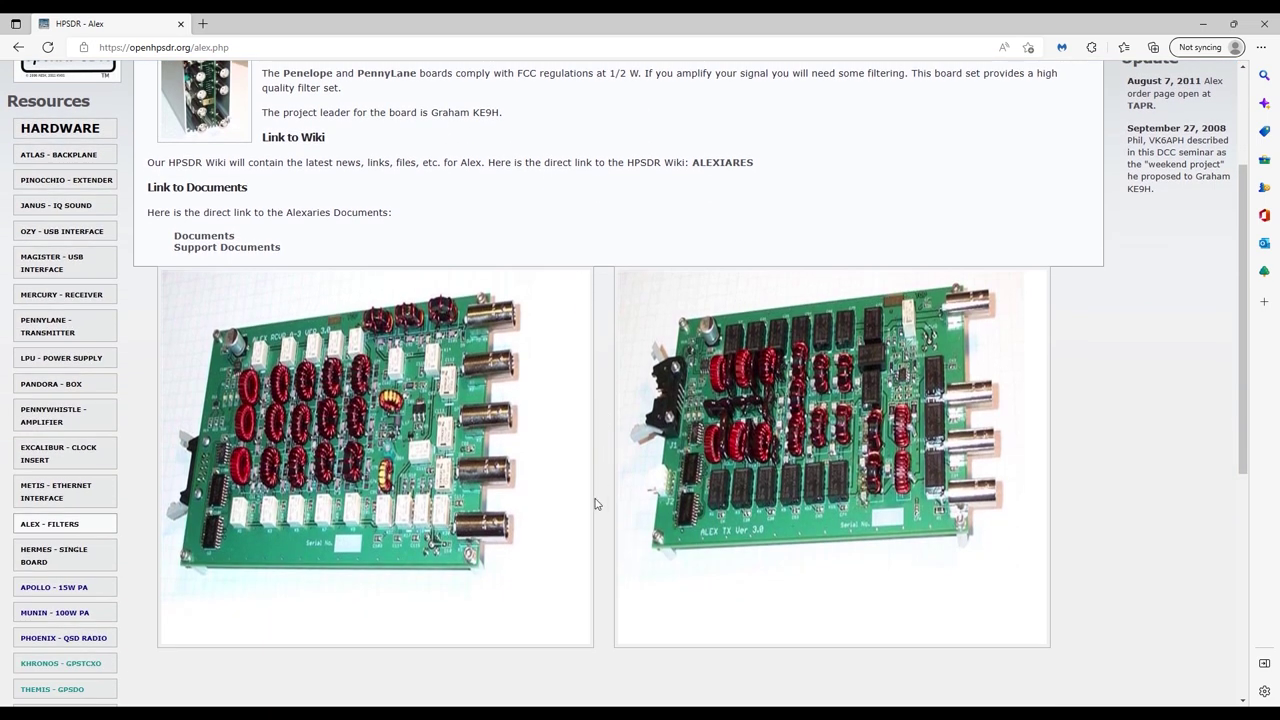
scroll(595, 503, up, 1)
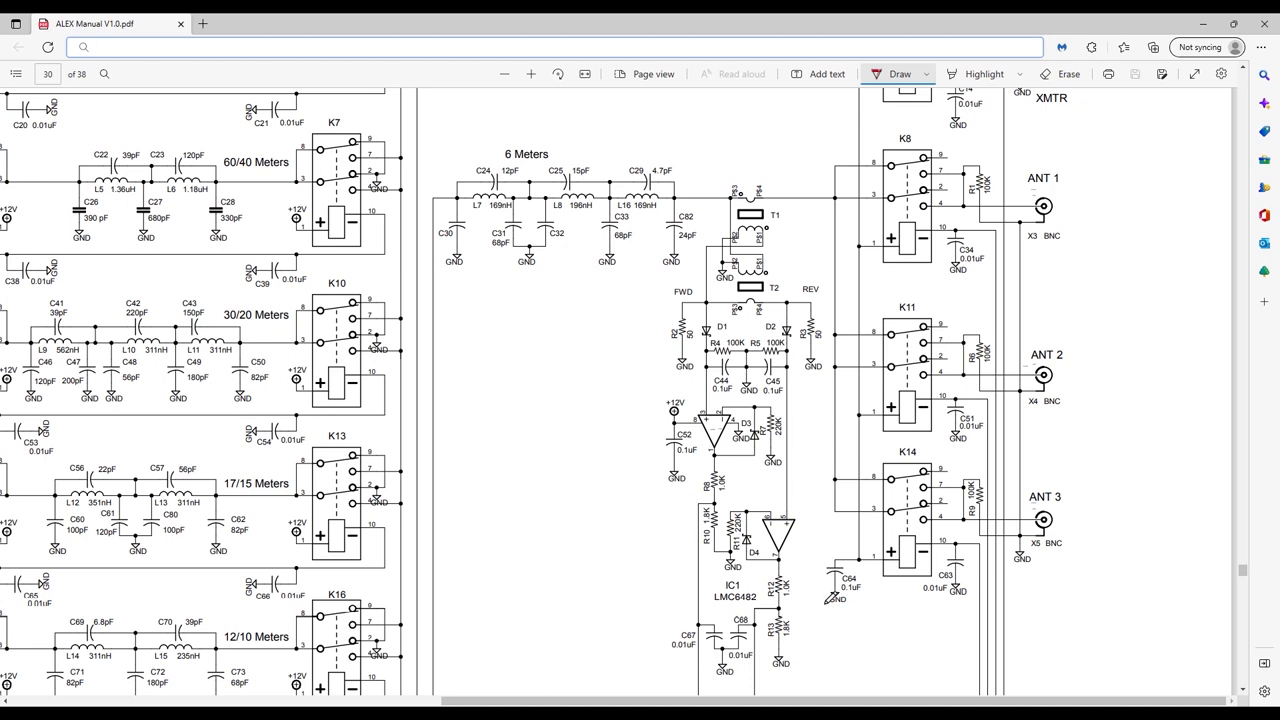
Circle transformers T1/T2, the D1/D2 detector network and the LMC6482 op-amp stage in red ink
mouse_move(742, 175)
mouse_down()
mouse_move(656, 257)
mouse_move(672, 316)
mouse_move(762, 330)
mouse_move(837, 297)
mouse_move(821, 203)
mouse_move(779, 184)
mouse_move(728, 178)
mouse_up()
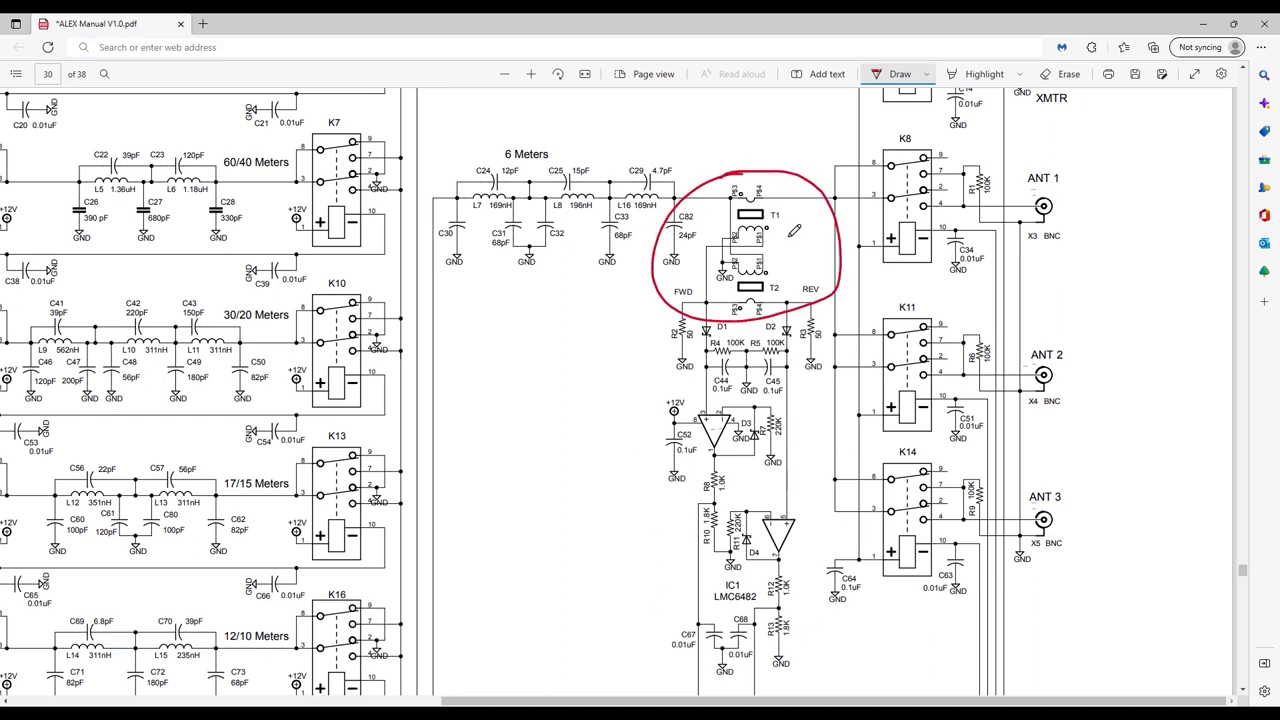
mouse_move(736, 300)
mouse_down()
mouse_move(674, 309)
mouse_move(636, 355)
mouse_move(646, 379)
mouse_move(720, 403)
mouse_move(830, 393)
mouse_move(840, 331)
mouse_move(806, 297)
mouse_move(718, 308)
mouse_up()
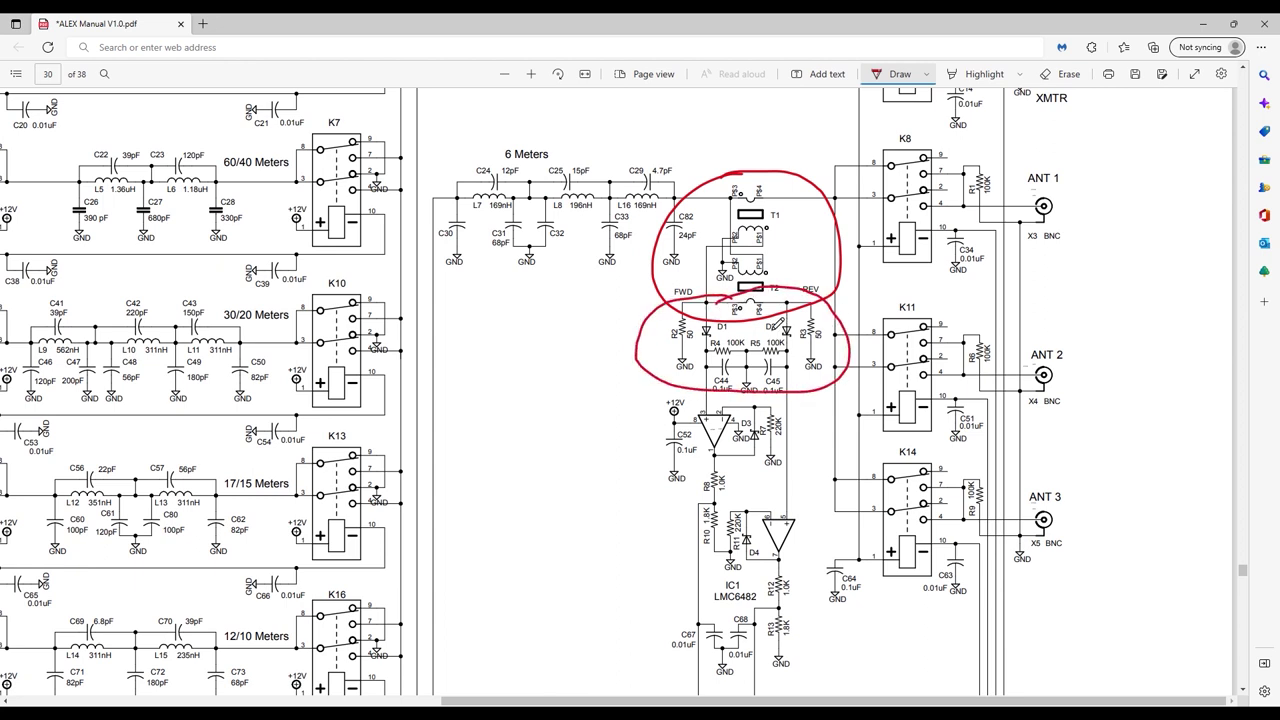
mouse_move(718, 399)
mouse_down()
mouse_move(644, 421)
mouse_move(619, 476)
mouse_move(625, 547)
mouse_move(695, 667)
mouse_move(751, 697)
mouse_move(815, 654)
mouse_move(829, 545)
mouse_move(811, 443)
mouse_move(780, 404)
mouse_move(712, 414)
mouse_up()
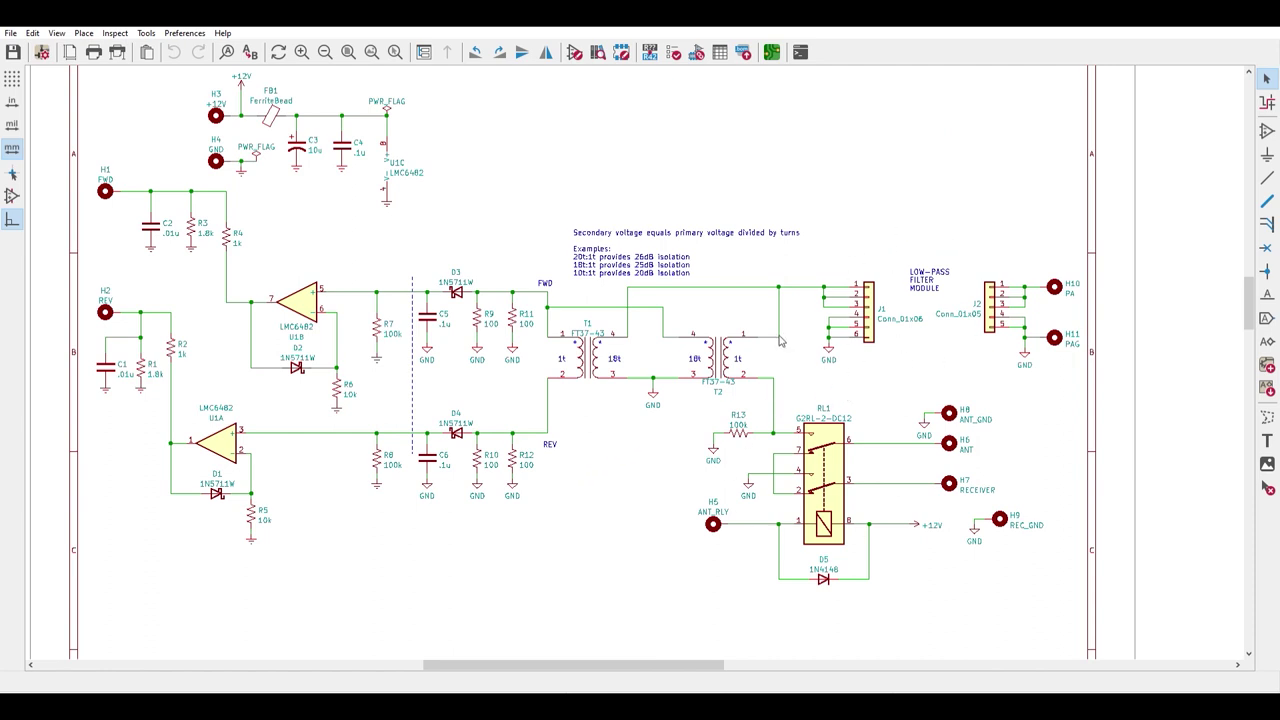
scroll(628, 369, up, 3)
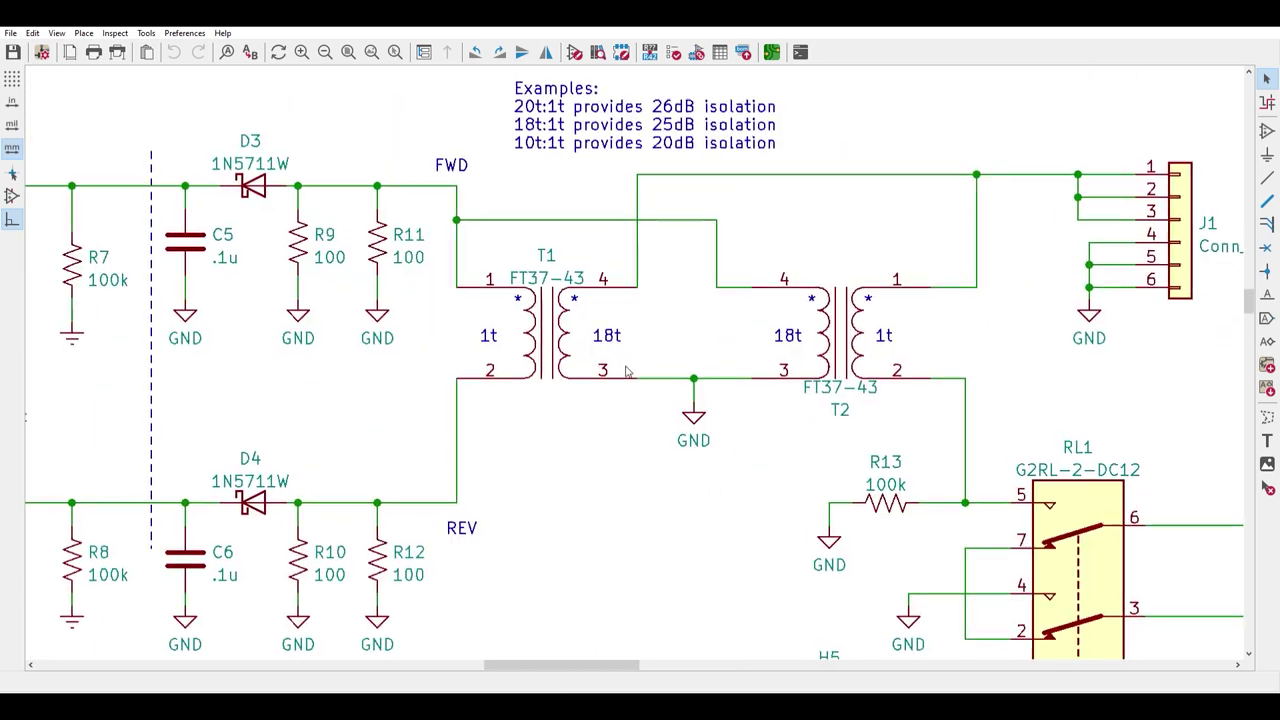
drag(628, 371, 712, 467)
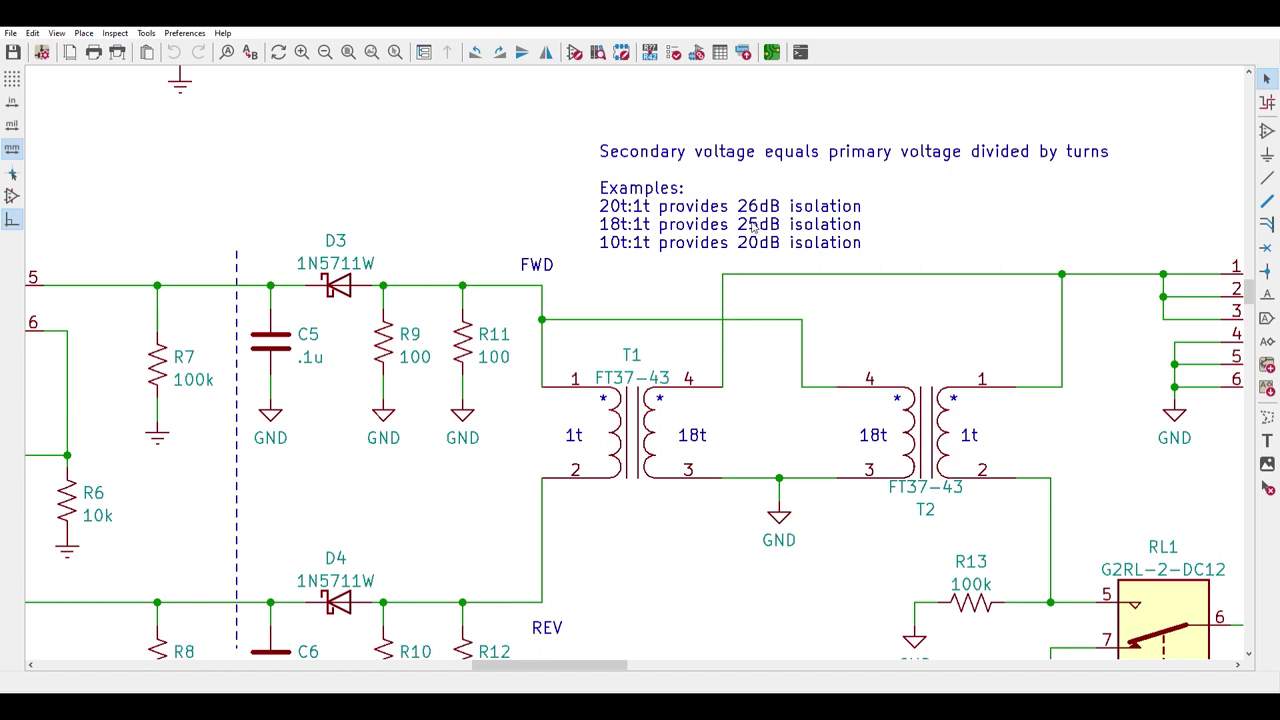
drag(587, 163, 880, 262)
drag(552, 431, 826, 344)
Pan and zoom across the U1A/U1B op-amps, D3 detector, FWD/REV input pads and C2, R3, R4
scroll(826, 344, down, 4)
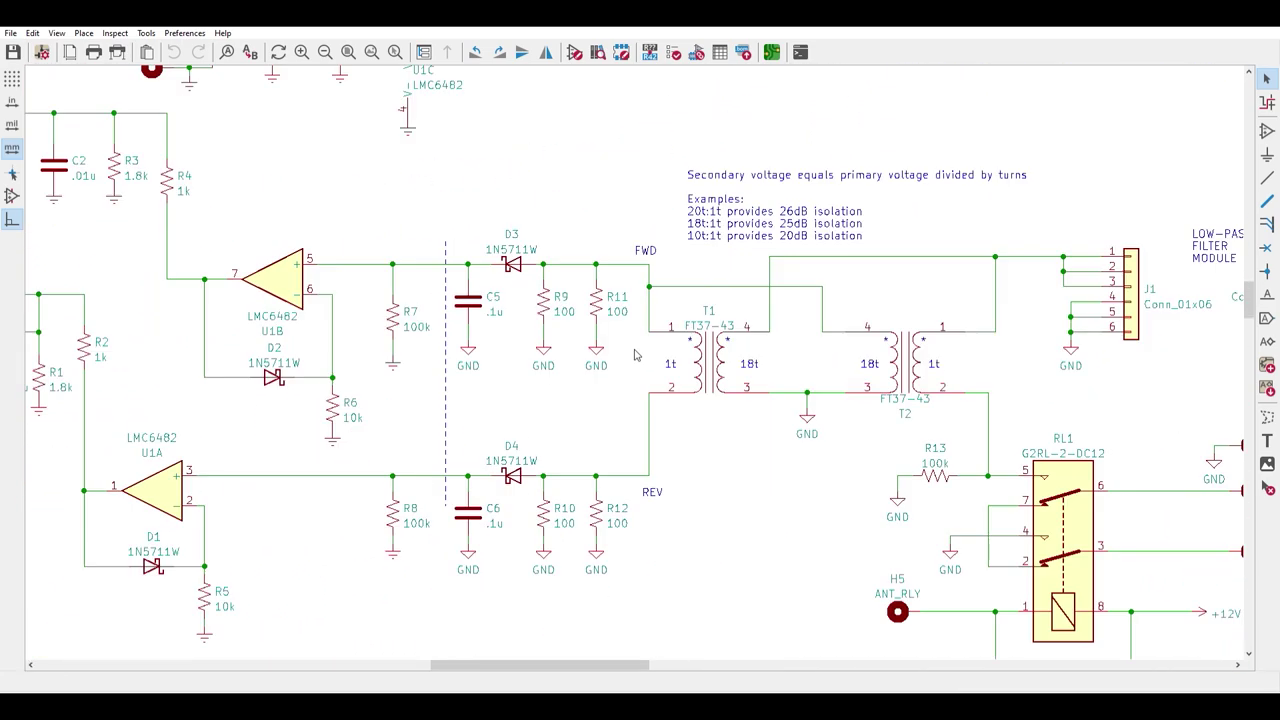
scroll(690, 362, up, 3)
drag(690, 362, 723, 355)
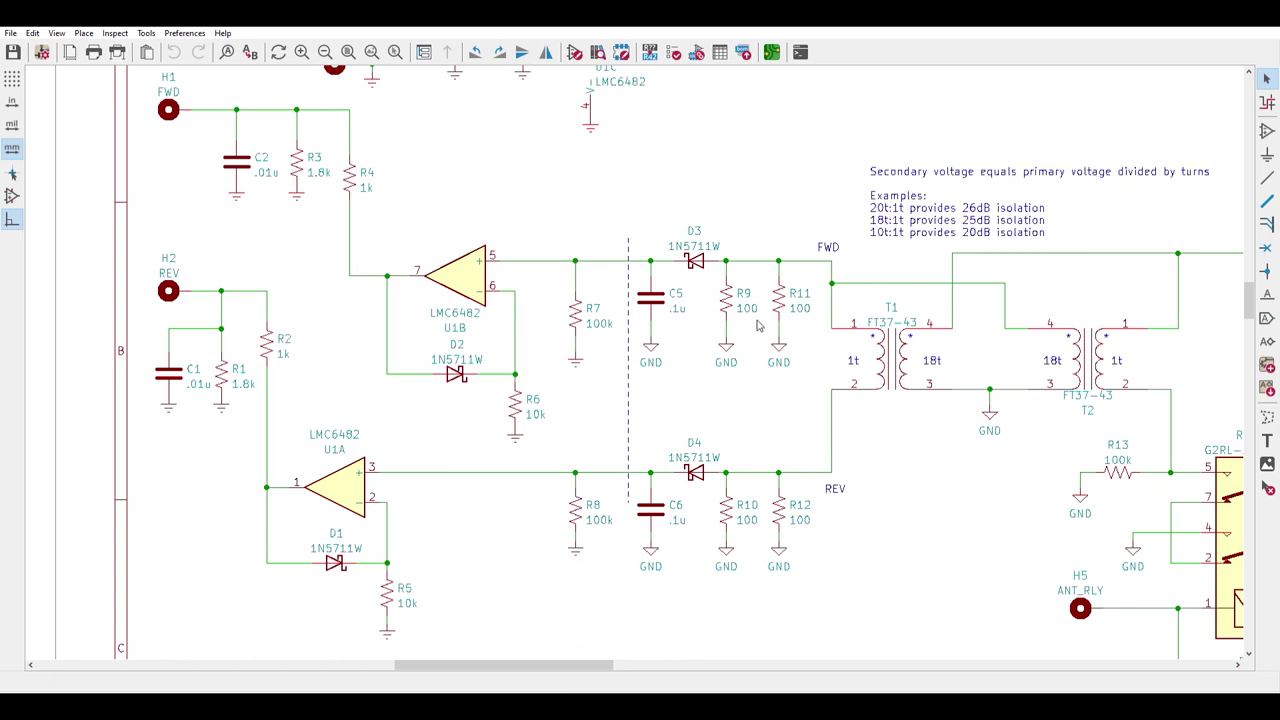
drag(743, 327, 758, 357)
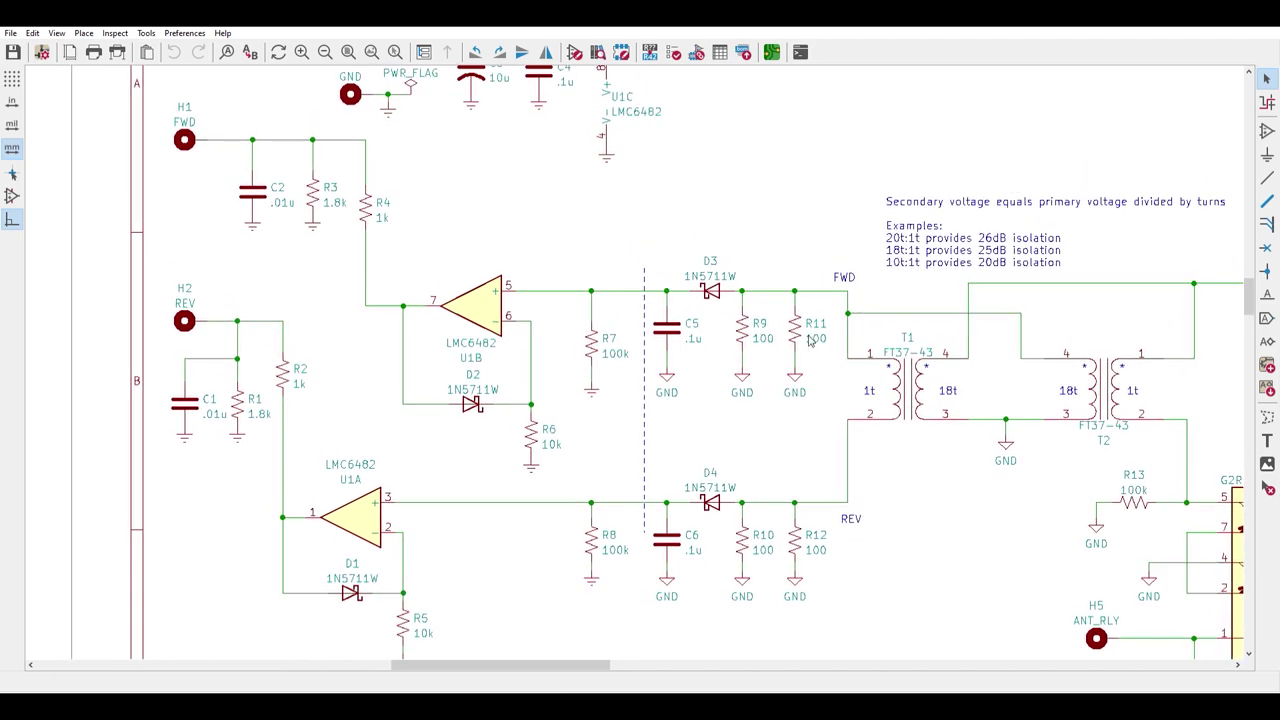
scroll(737, 329, up, 2)
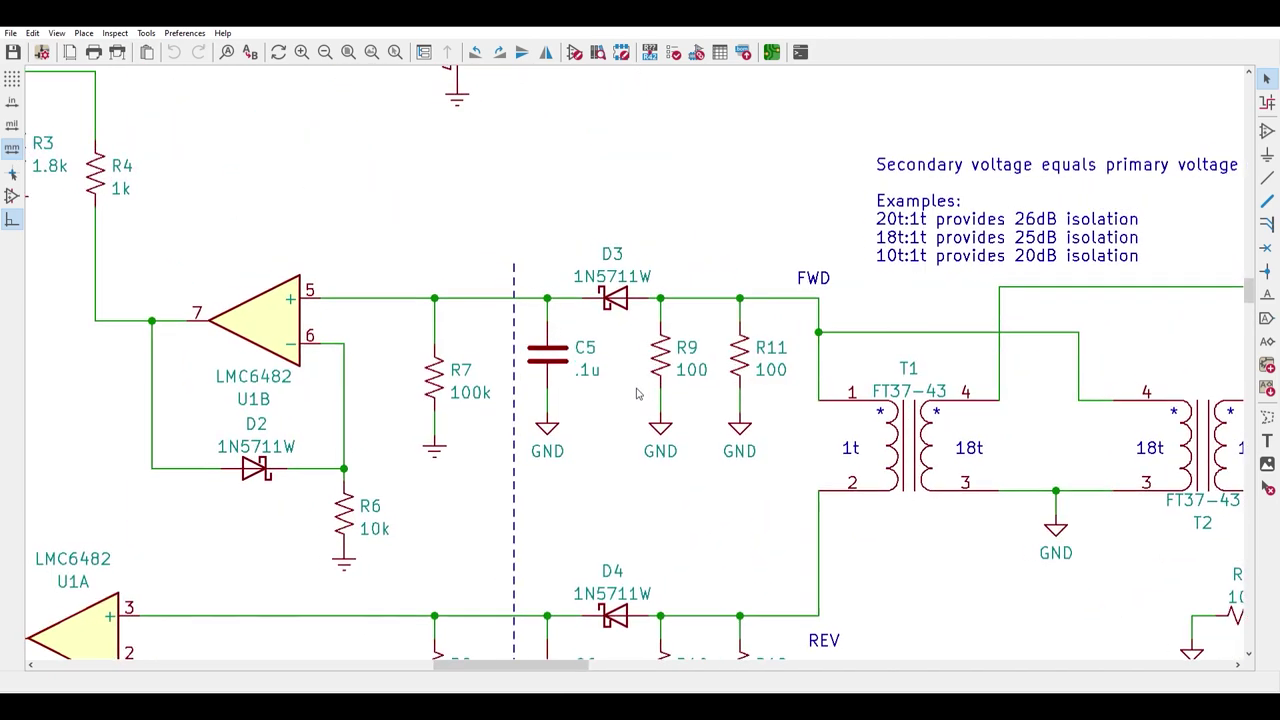
drag(636, 394, 731, 403)
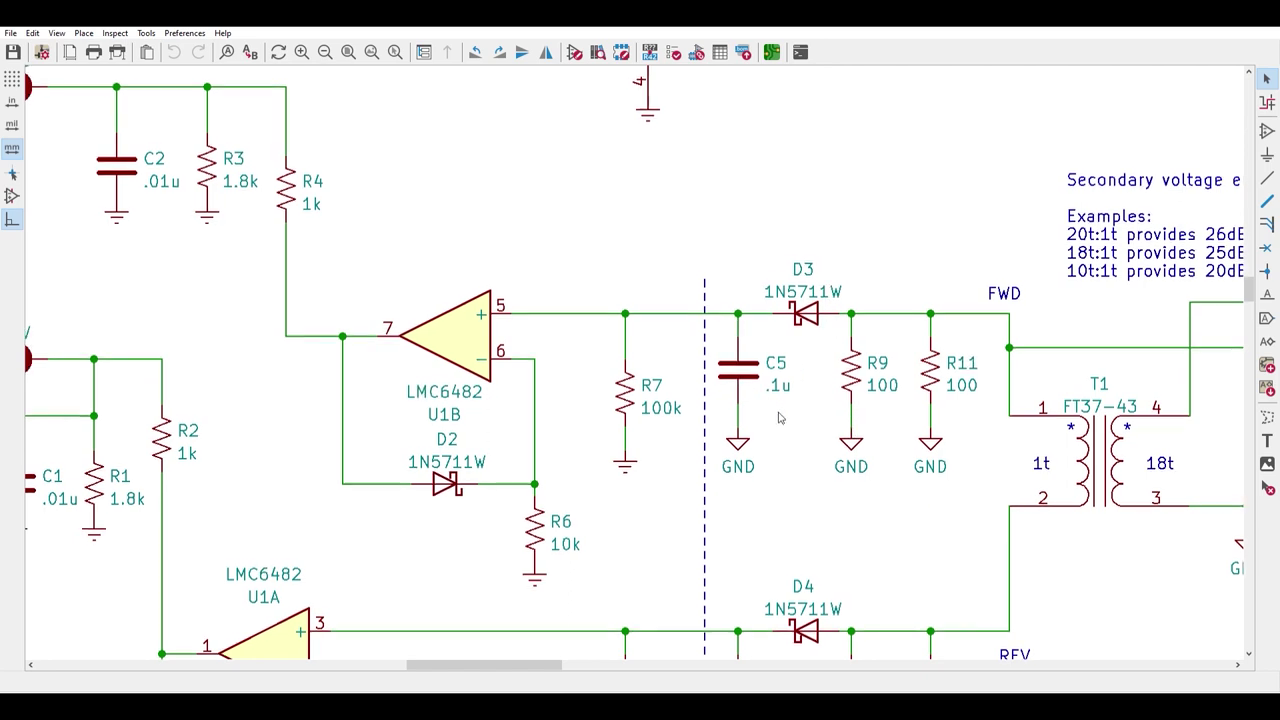
drag(790, 416, 853, 457)
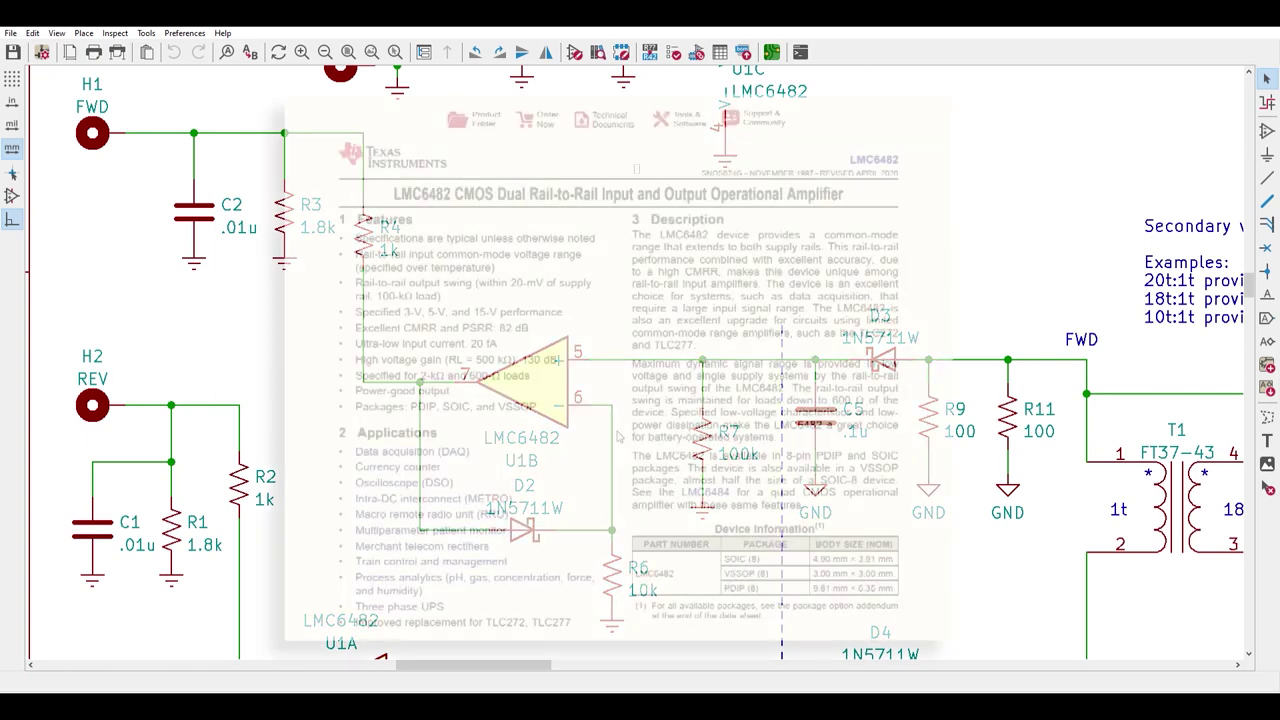
Highlight the dual rail-to-rail wording and the 3-V, 5-V and 15-V performance spec in the LMC6482 datasheet
drag(476, 200, 628, 207)
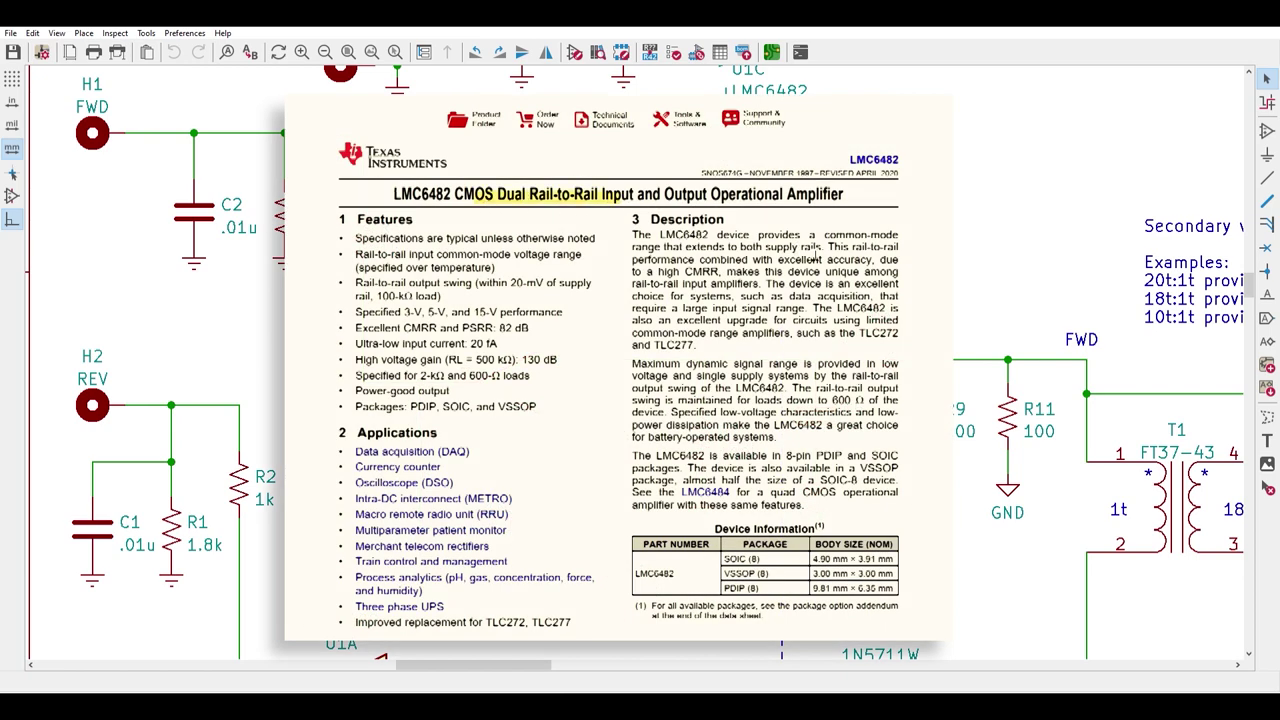
drag(810, 249, 898, 248)
drag(634, 262, 706, 263)
drag(564, 316, 371, 322)
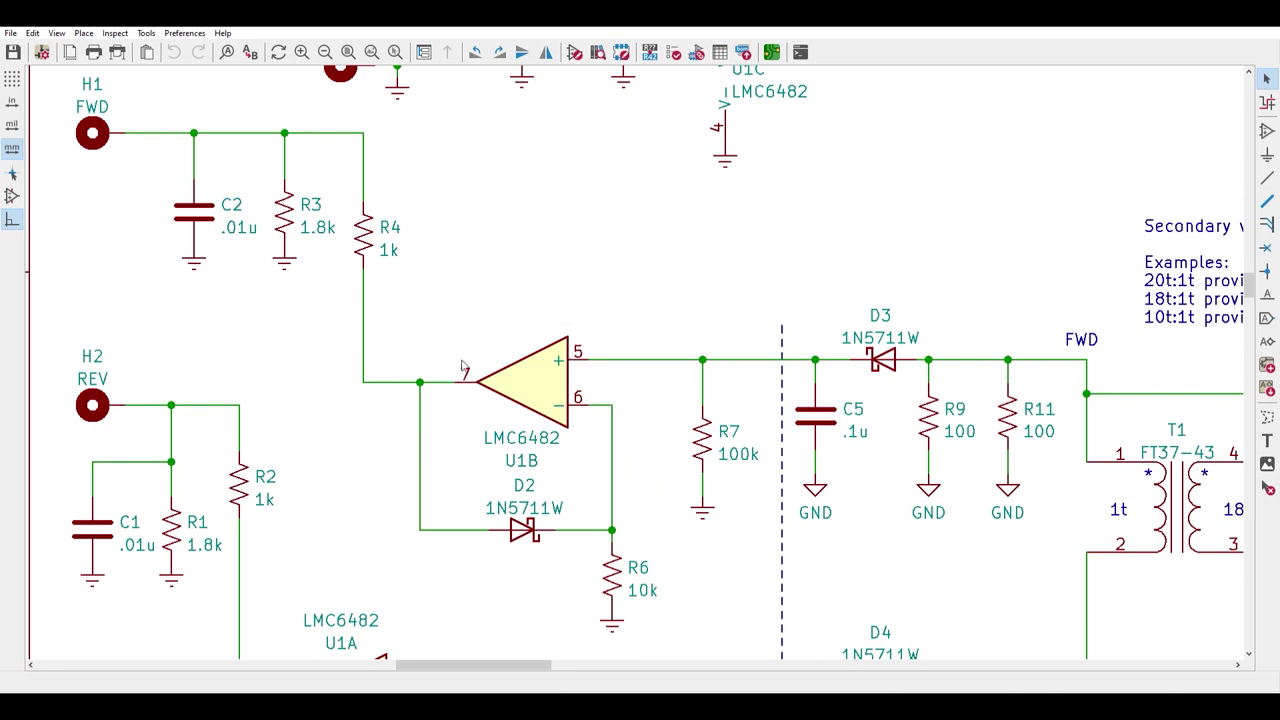
drag(461, 468, 588, 552)
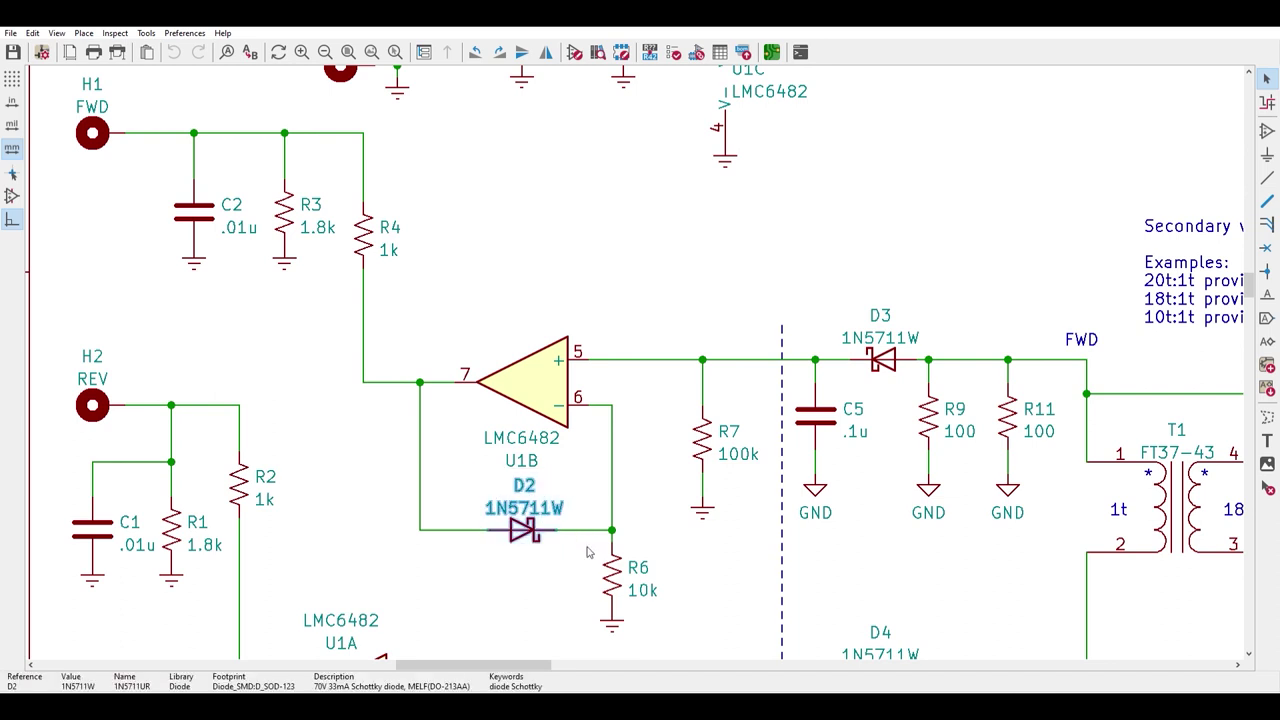
key(Escape)
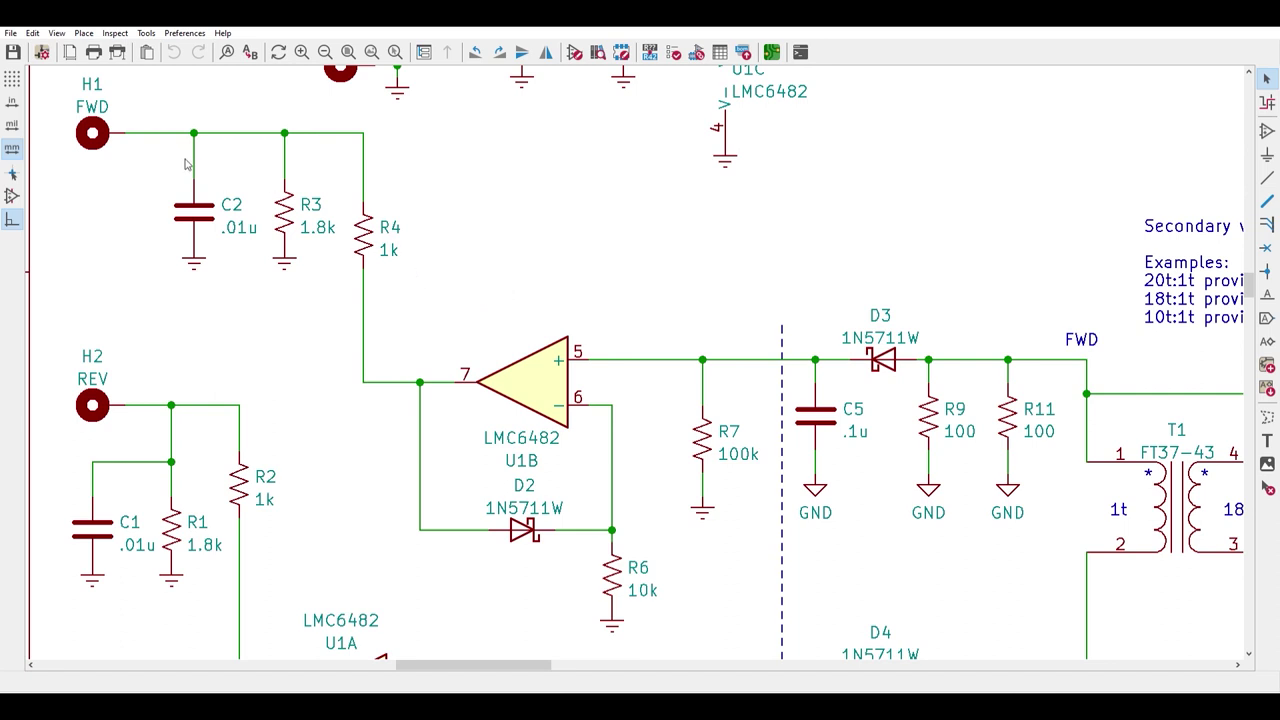
drag(158, 110, 432, 281)
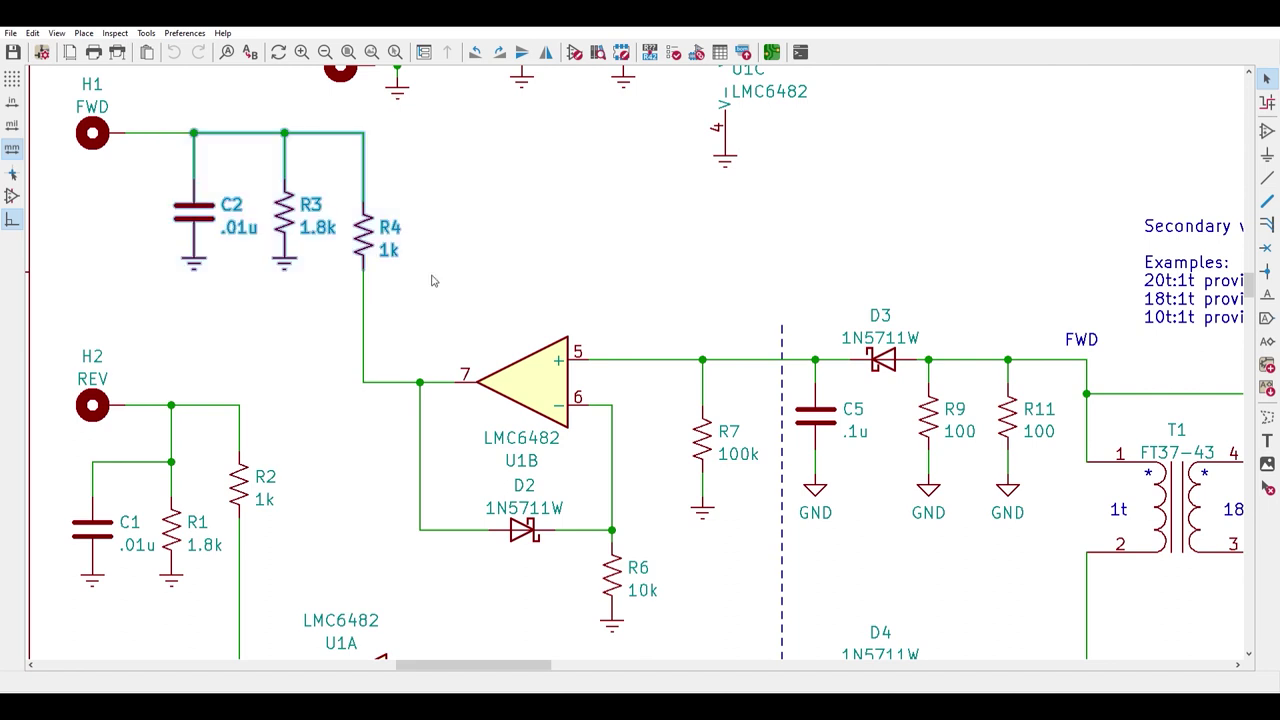
key(Escape)
scroll(454, 294, down, 3)
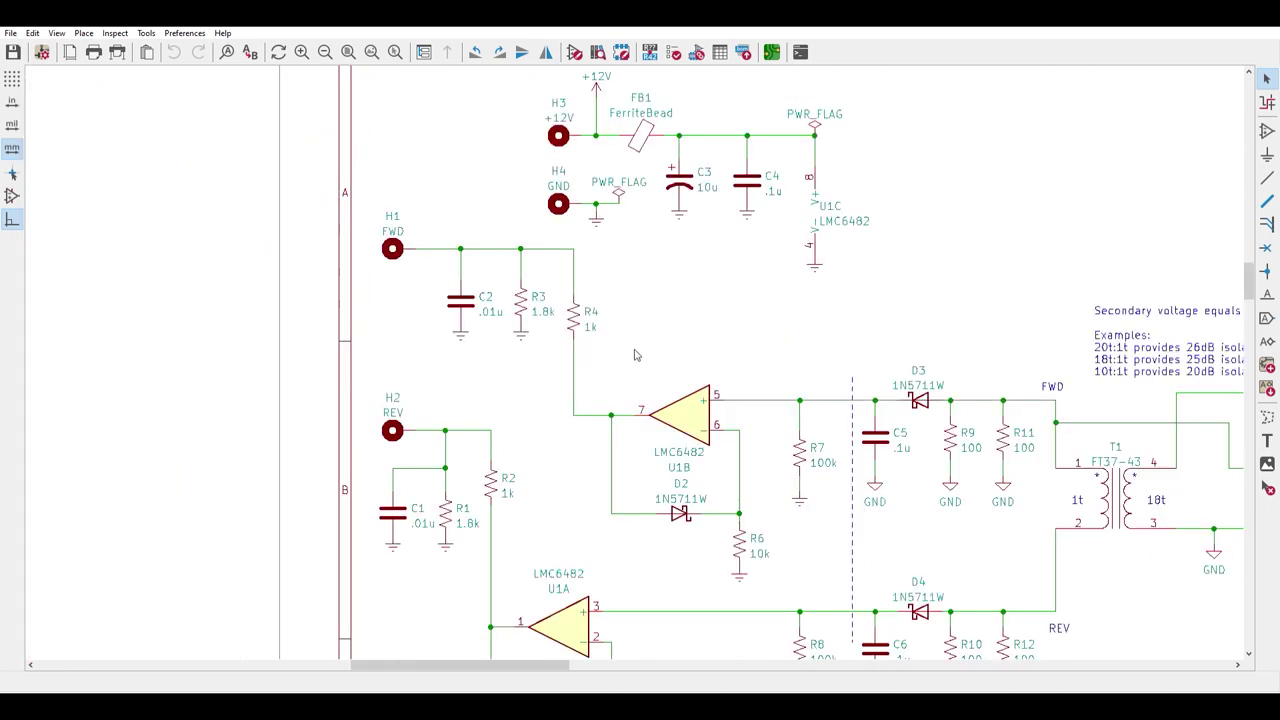
scroll(777, 385, up, 2)
scroll(658, 361, down, 1)
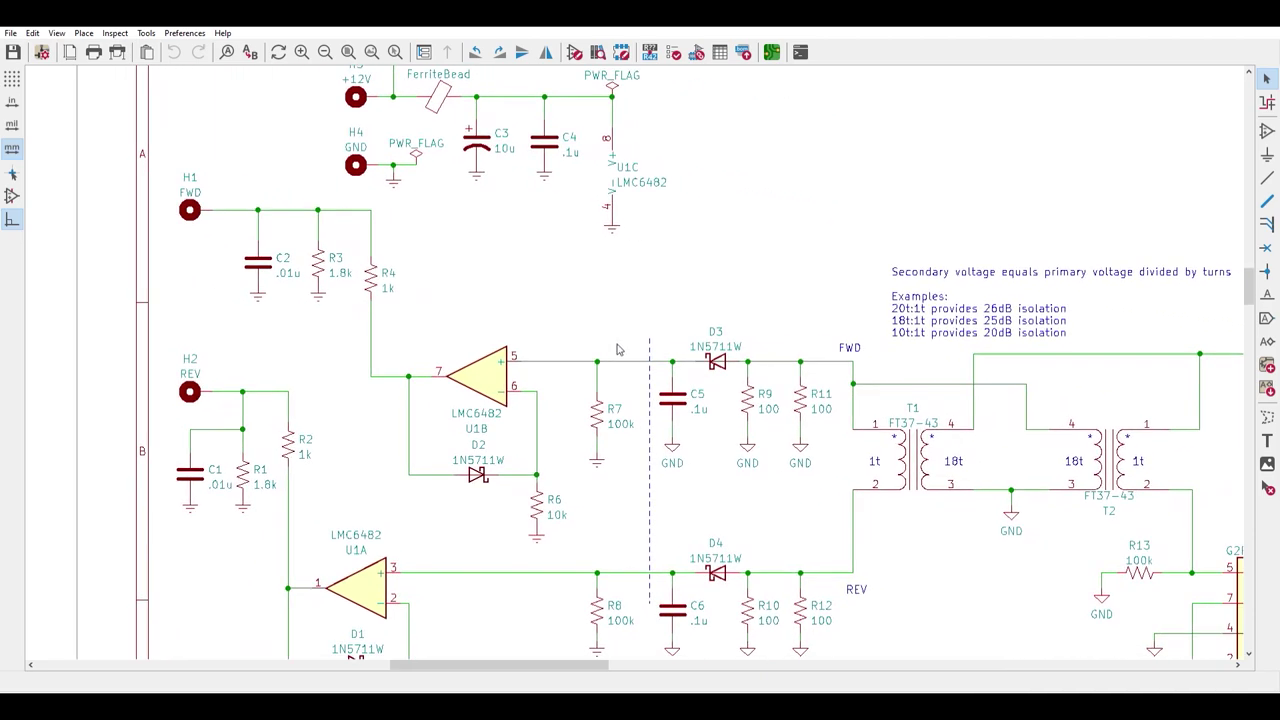
scroll(713, 425, up, 1)
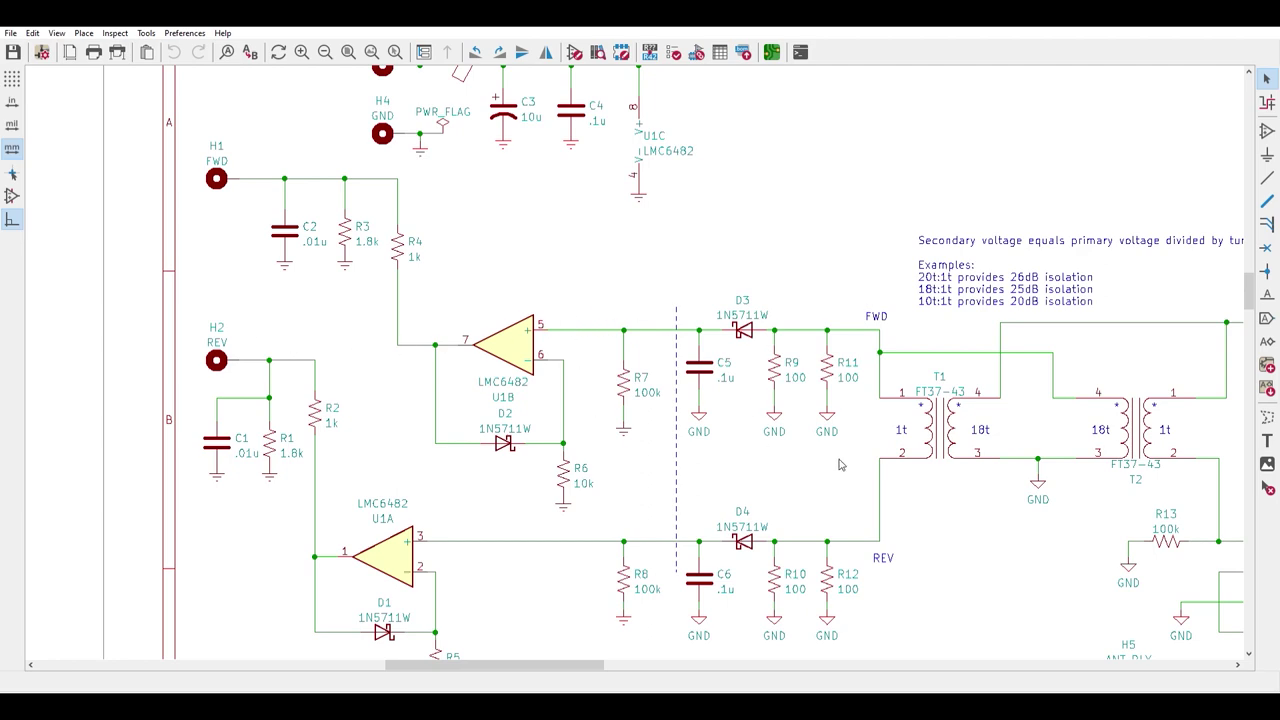
drag(842, 464, 588, 466)
key(Home)
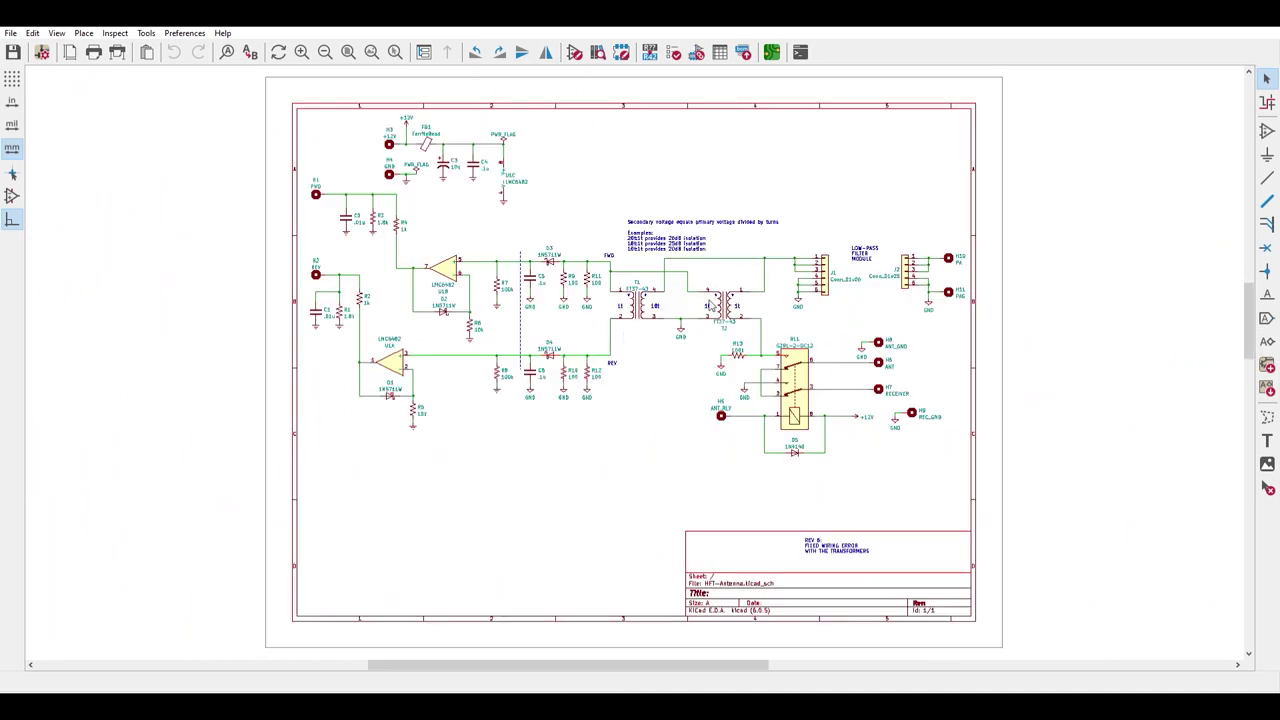
scroll(760, 283, up, 2)
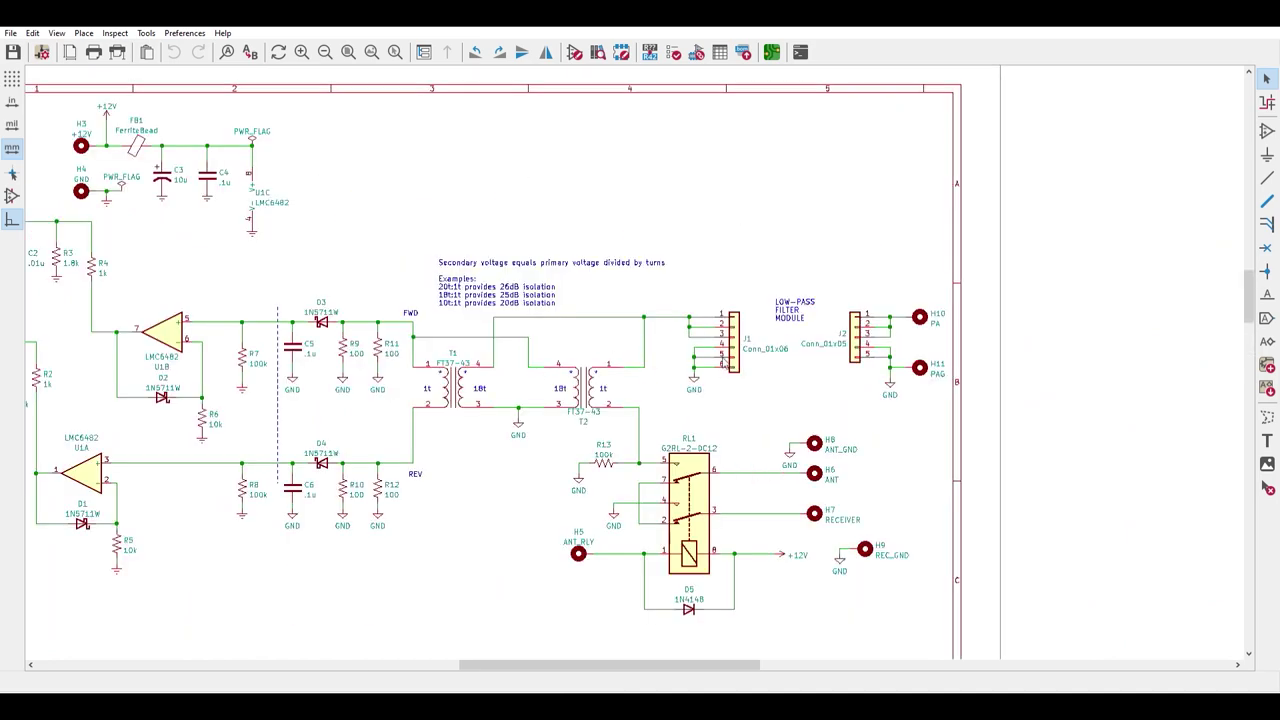
scroll(757, 349, up, 1)
drag(491, 400, 568, 258)
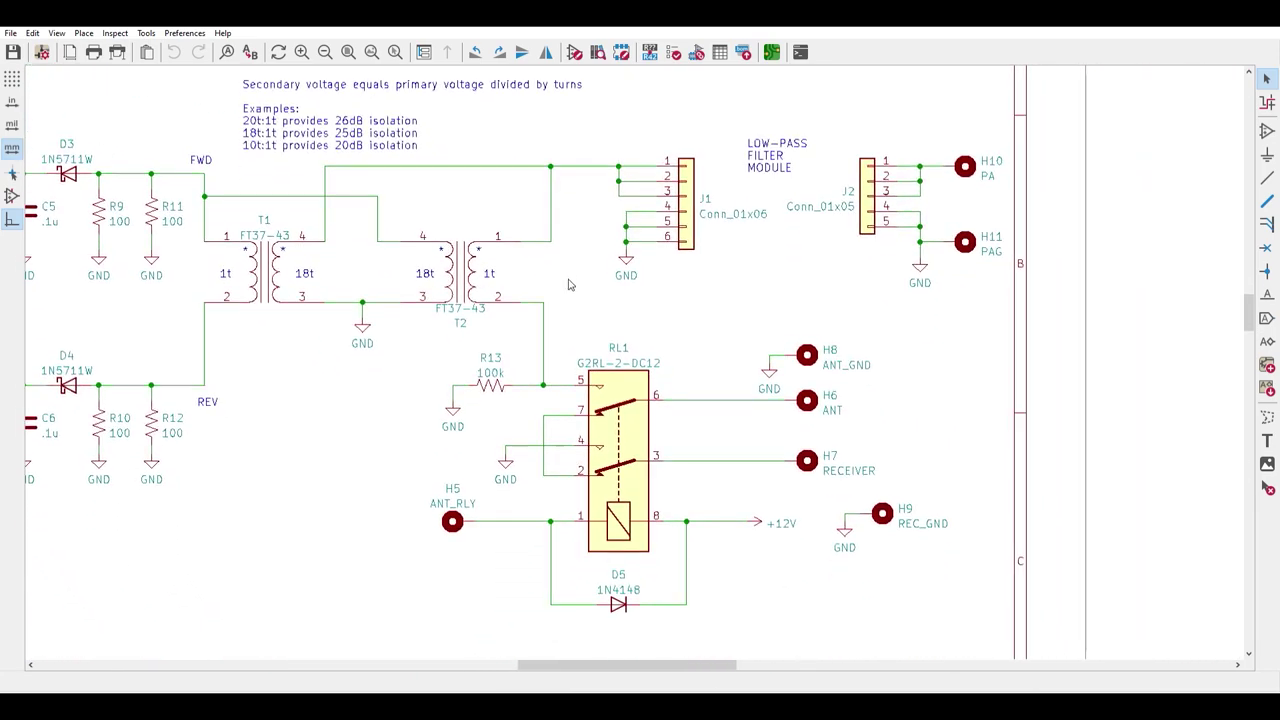
drag(717, 481, 934, 523)
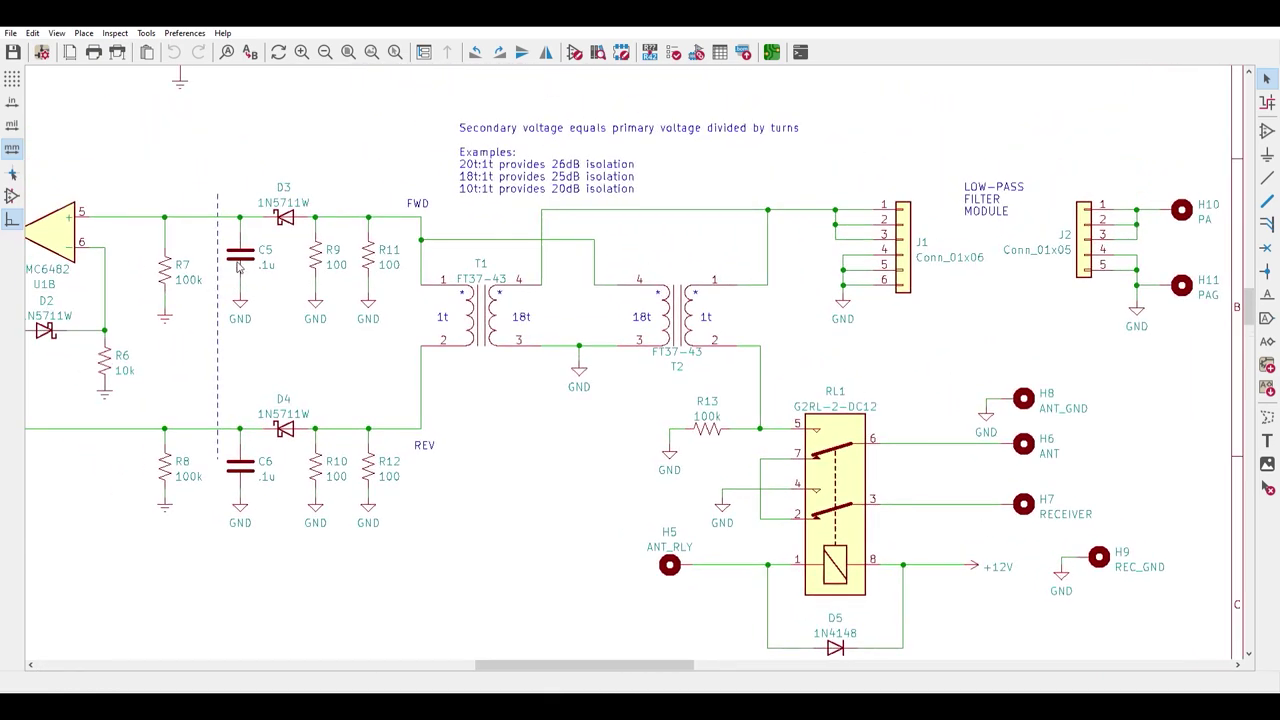
drag(200, 166, 236, 461)
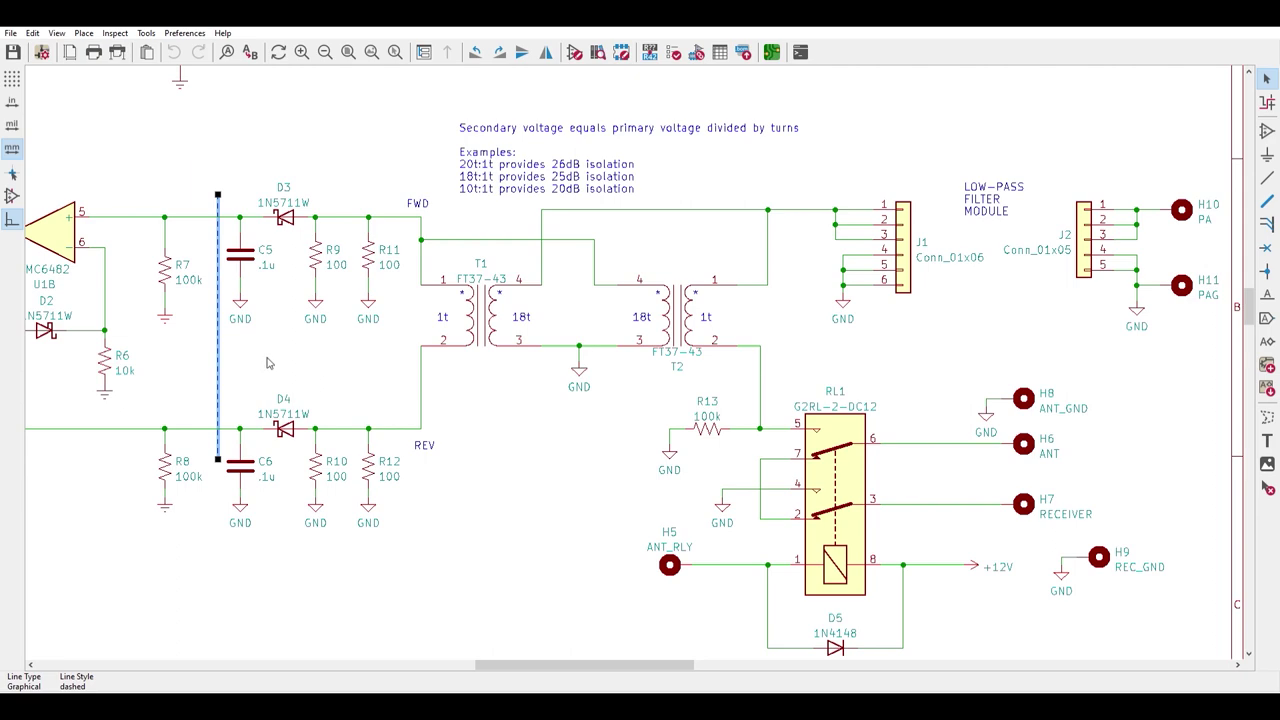
drag(267, 363, 590, 428)
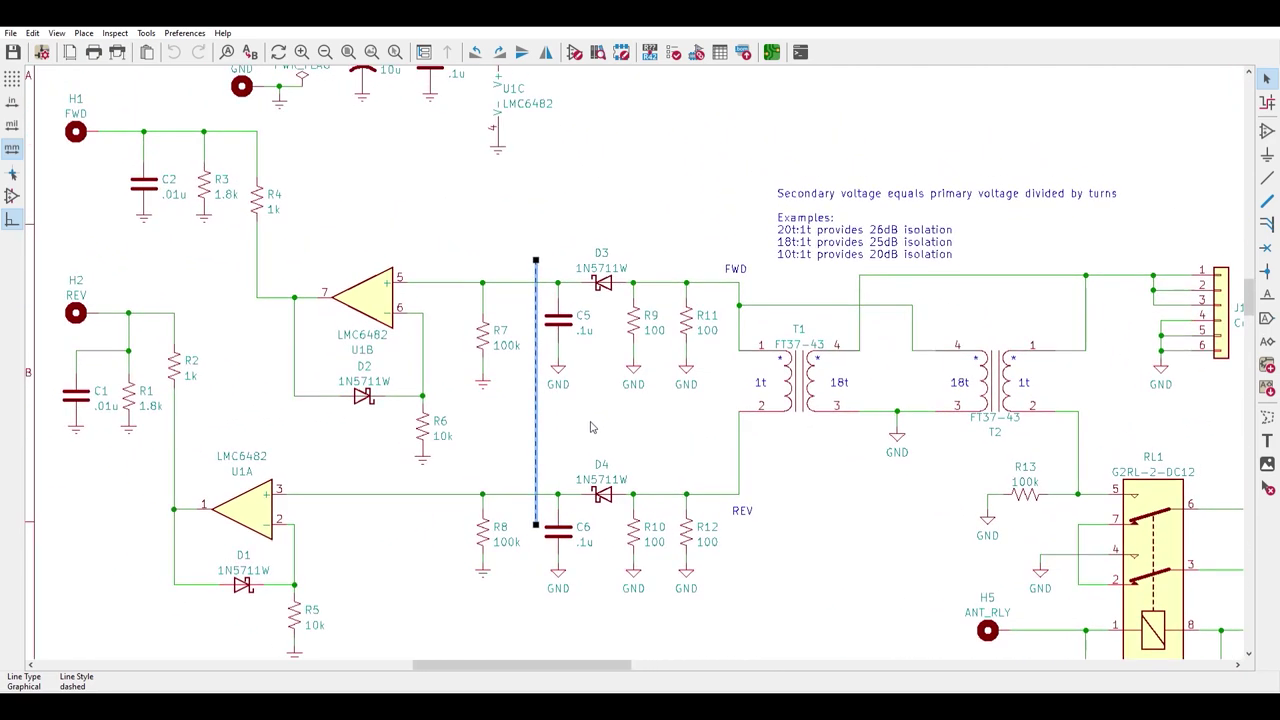
click(569, 421)
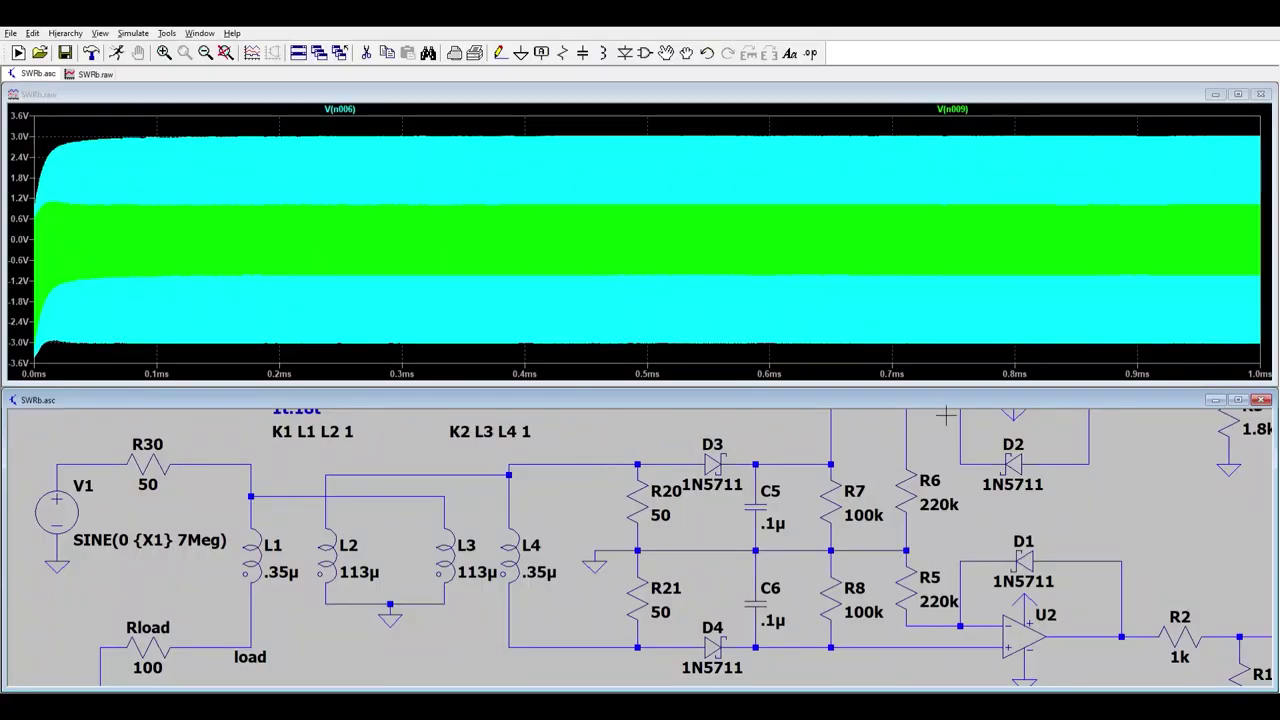
Zoom the V(n006)/V(n009) plot in stages from near 0.8 ms down to a few cycles
drag(1041, 125, 1150, 350)
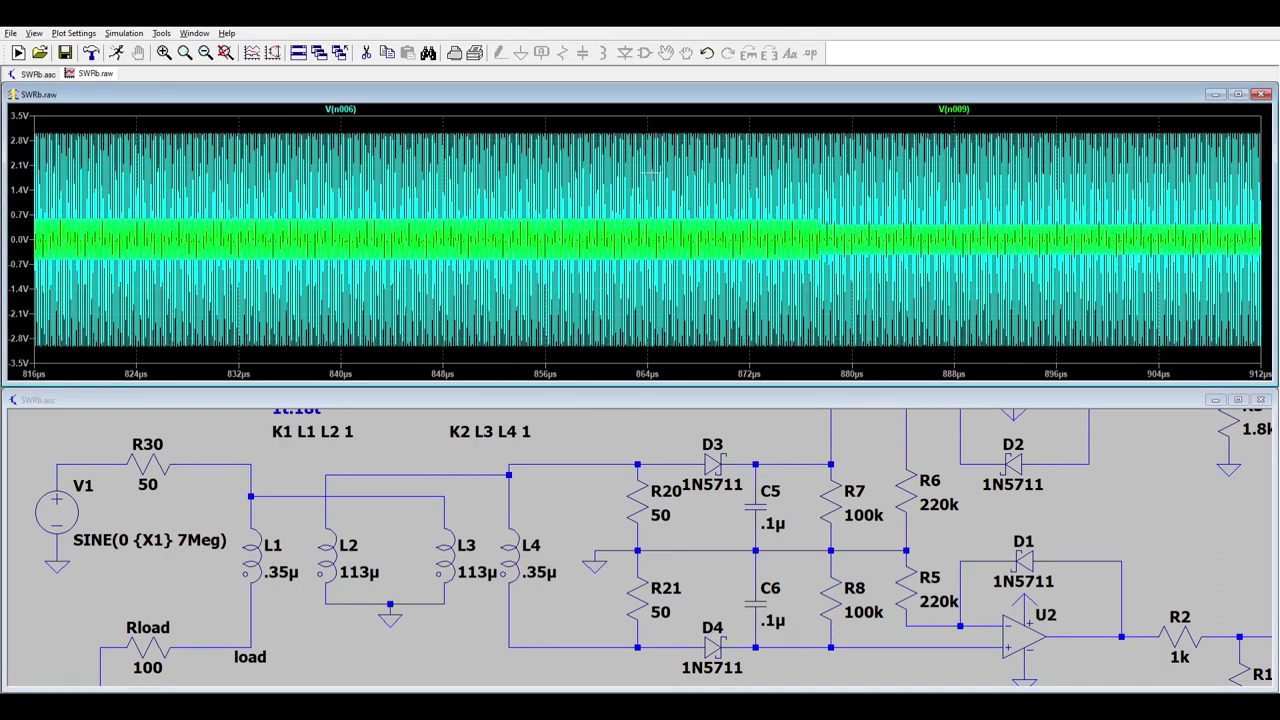
drag(552, 125, 600, 347)
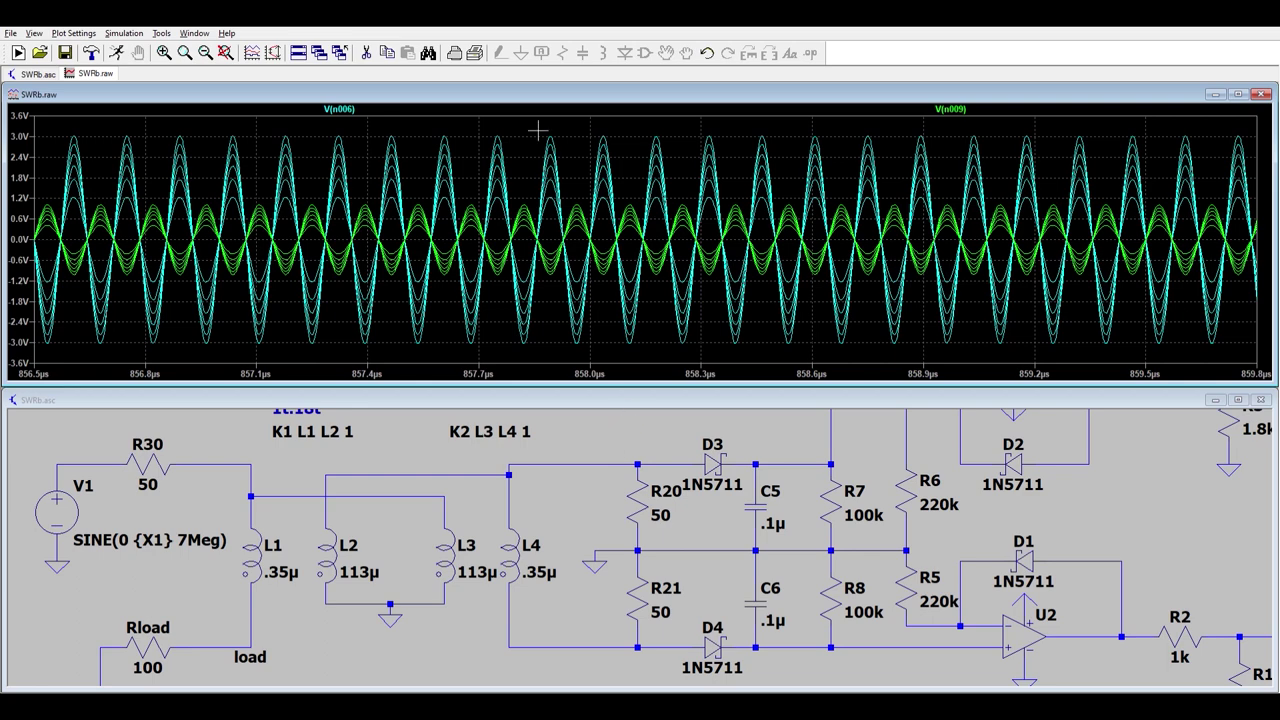
drag(528, 127, 630, 358)
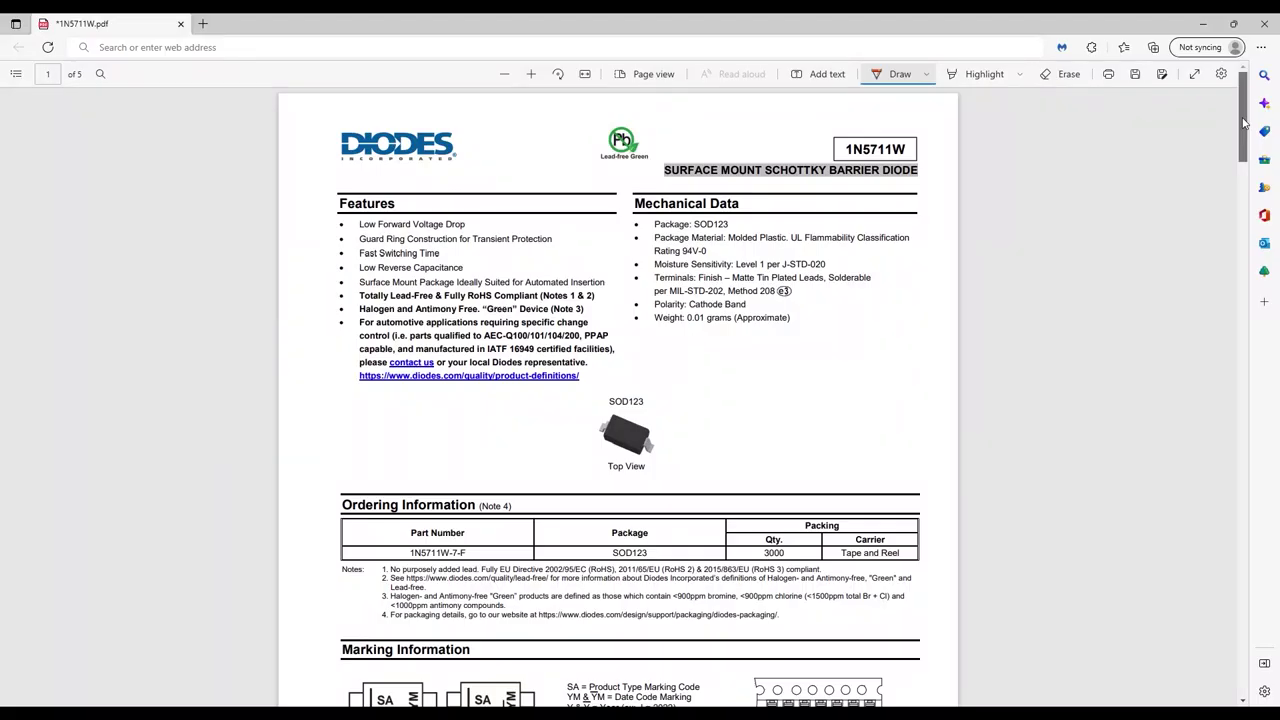
drag(1244, 121, 1244, 259)
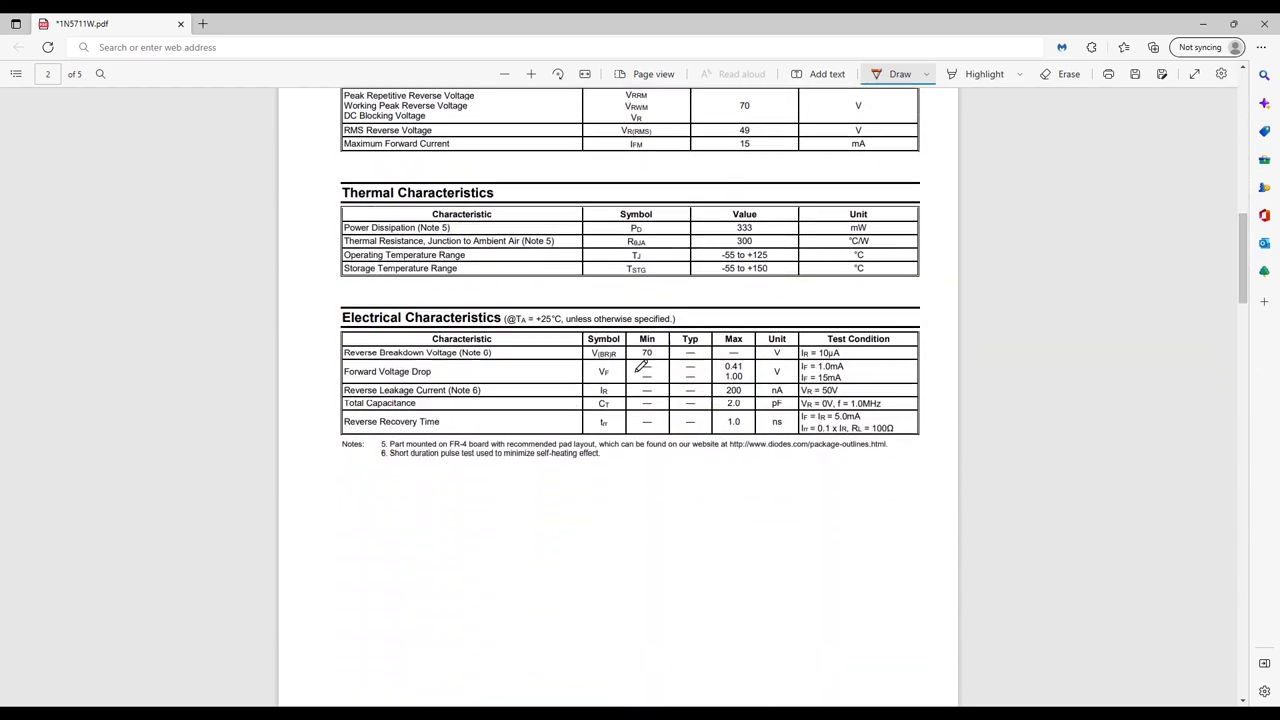
Circle the 1N5711W Forward Voltage Drop values (0.41 V at 1 mA) in red
mouse_move(614, 362)
mouse_down()
mouse_move(598, 366)
mouse_move(608, 381)
mouse_move(862, 372)
mouse_move(705, 355)
mouse_move(612, 366)
mouse_up()
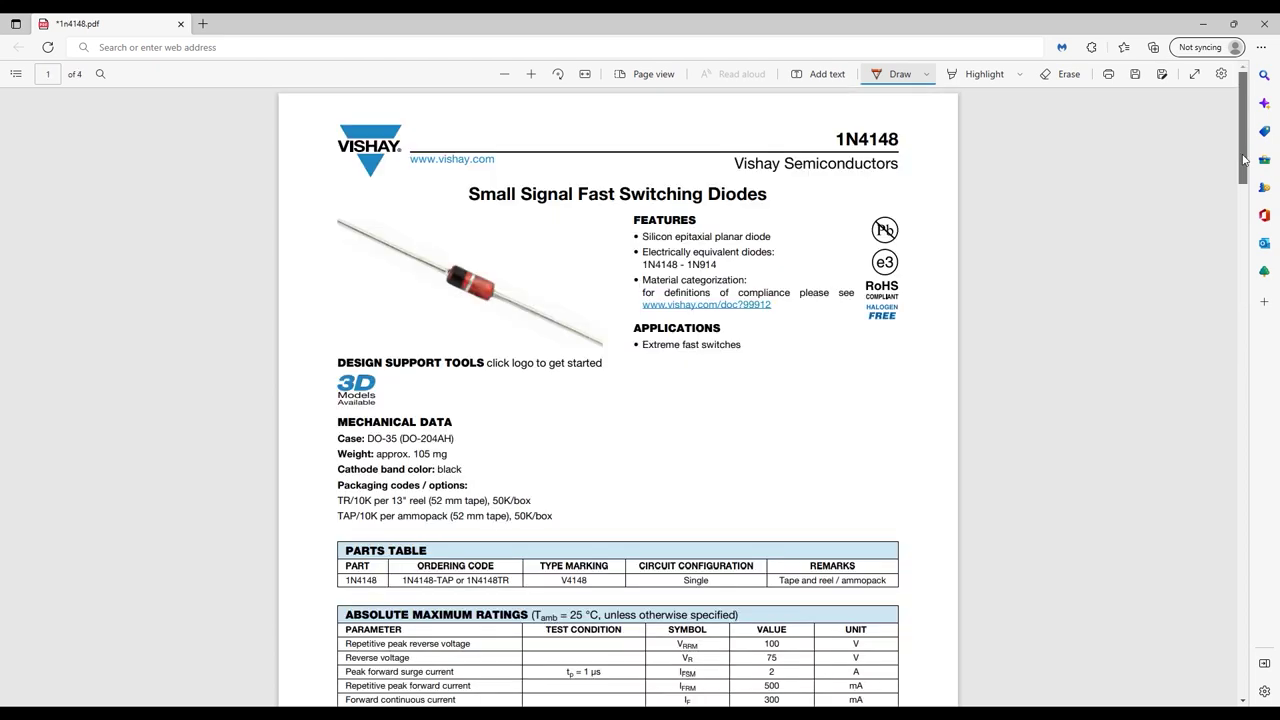
drag(1244, 160, 1242, 380)
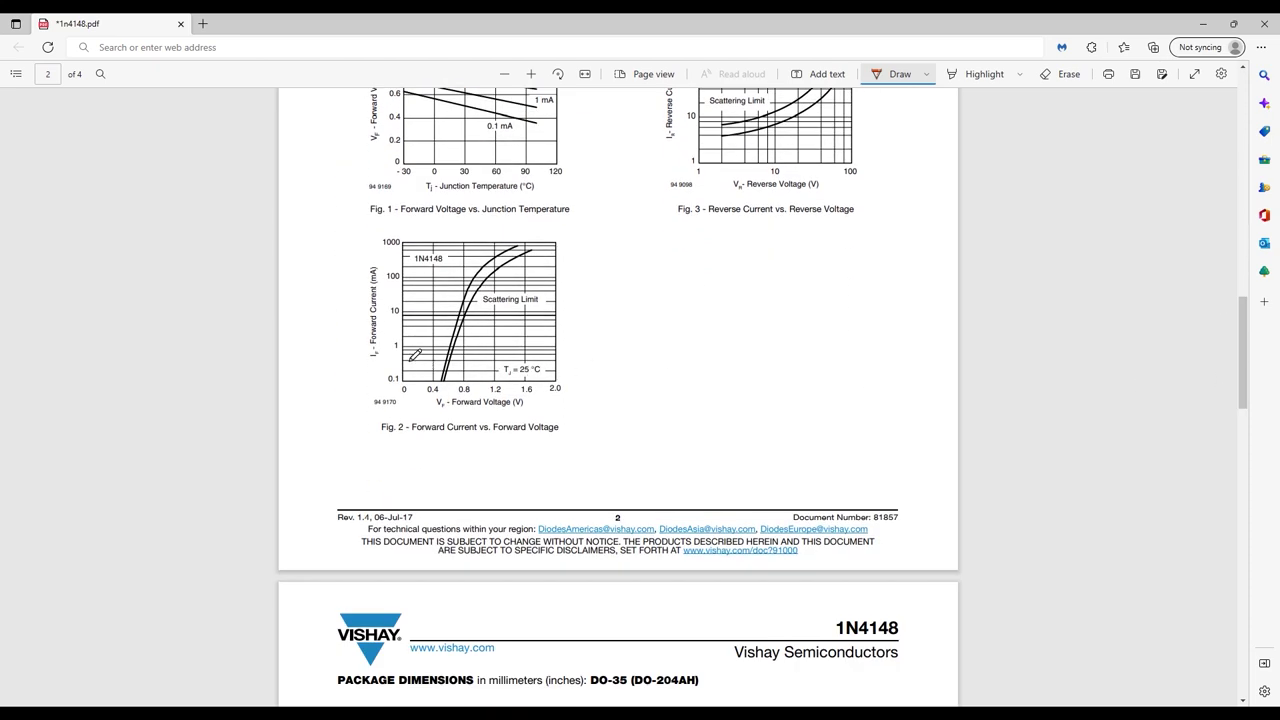
Mark in red where 1 mA meets the 1N4148 curve and trace a forward voltage curve down to 0.2 V
mouse_move(404, 346)
mouse_down()
mouse_move(449, 347)
mouse_move(444, 378)
mouse_move(460, 398)
mouse_move(452, 380)
mouse_up()
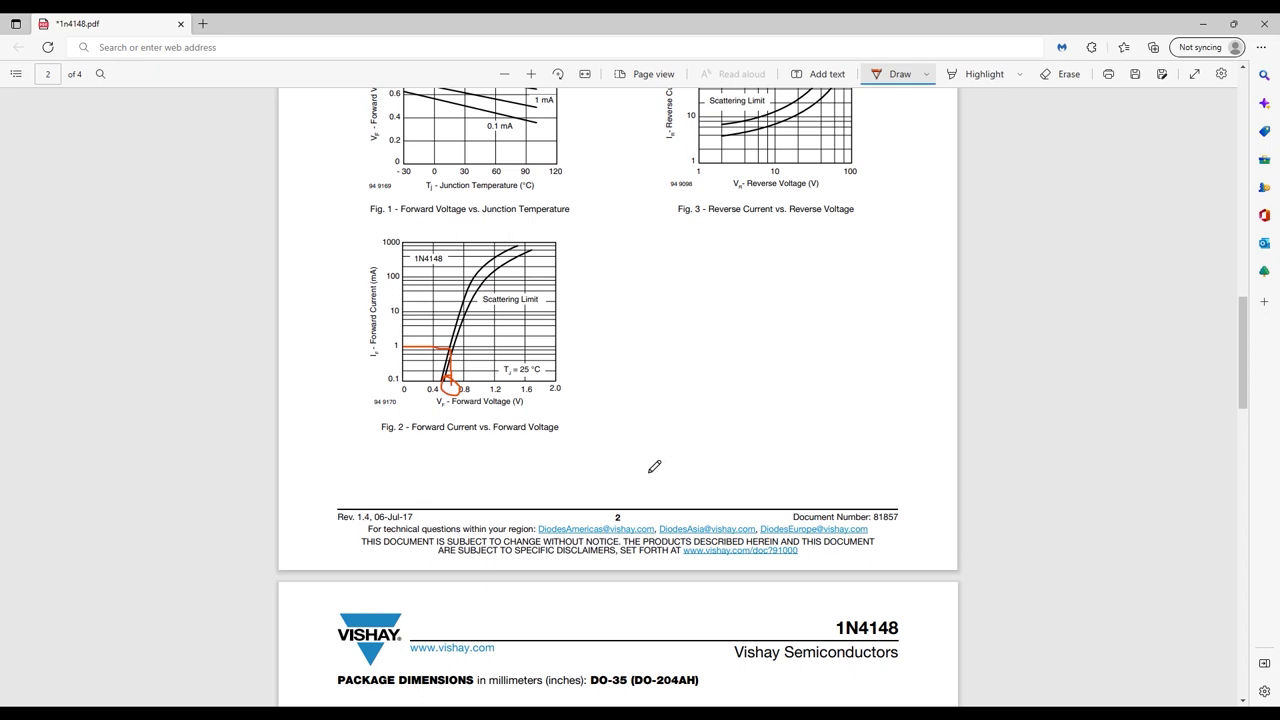
mouse_move(400, 386)
mouse_down()
mouse_move(443, 340)
mouse_move(582, 277)
mouse_move(353, 465)
mouse_move(348, 522)
mouse_up()
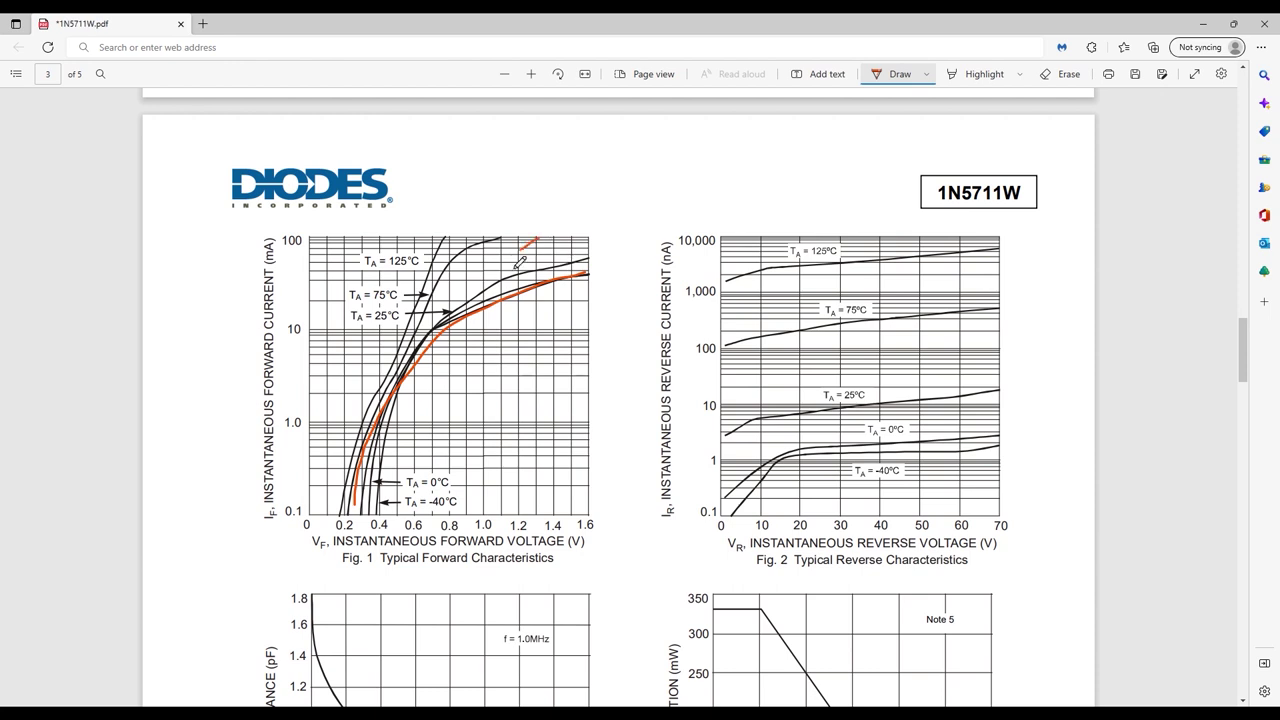
mouse_move(406, 244)
mouse_down()
mouse_move(346, 266)
mouse_move(345, 335)
mouse_move(412, 332)
mouse_move(454, 270)
mouse_move(438, 243)
mouse_move(382, 266)
mouse_up()
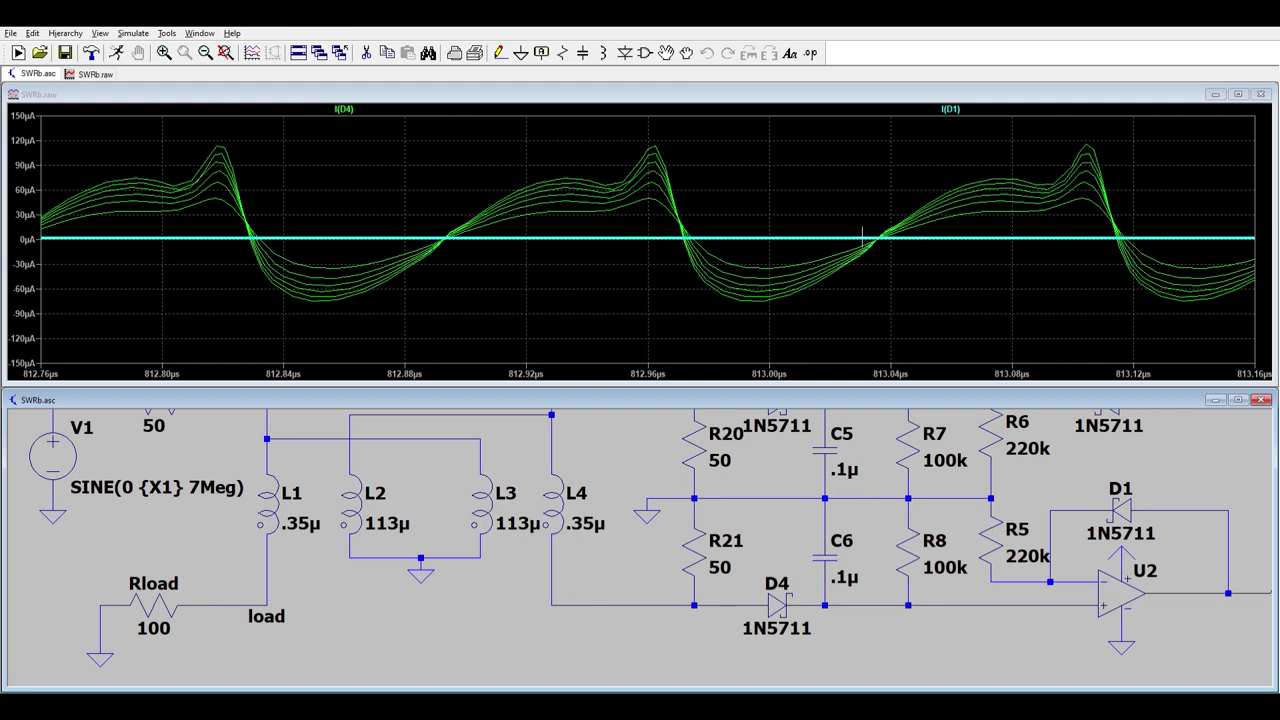
Zoom into the middle current peak, then undo to restore the red D3 and green D2 series on the chart
drag(626, 187, 720, 258)
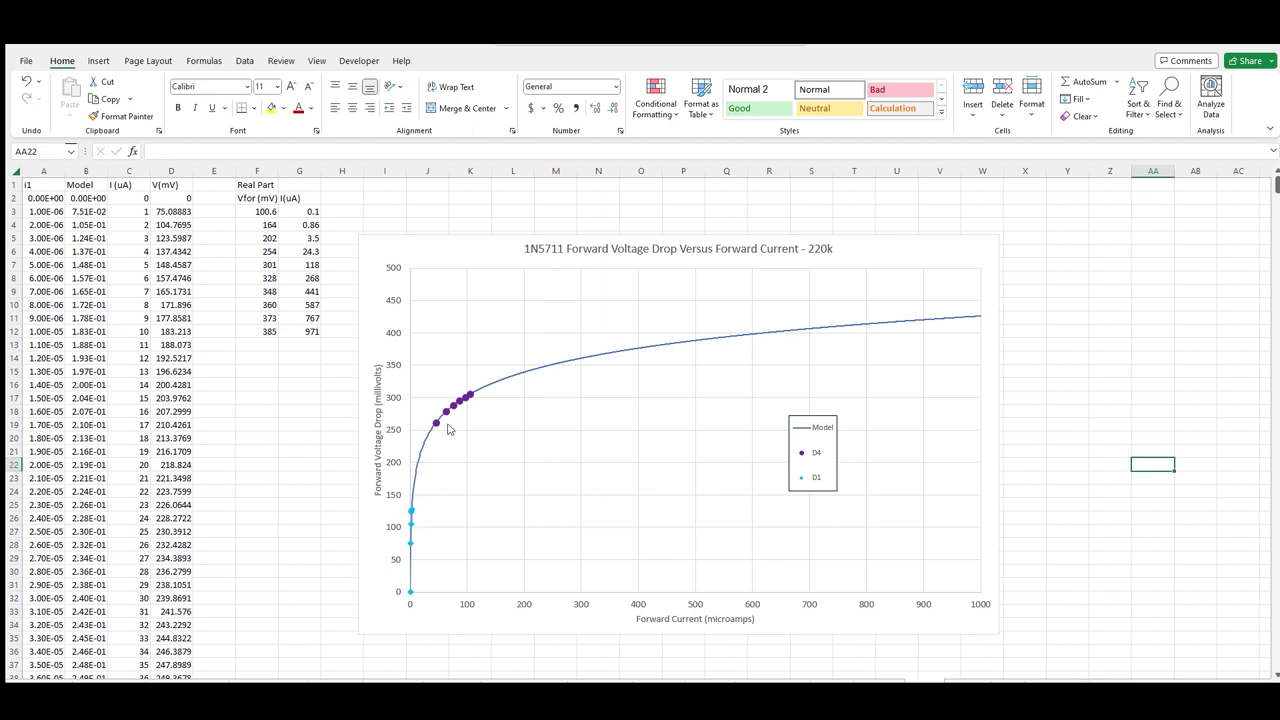
click(669, 416)
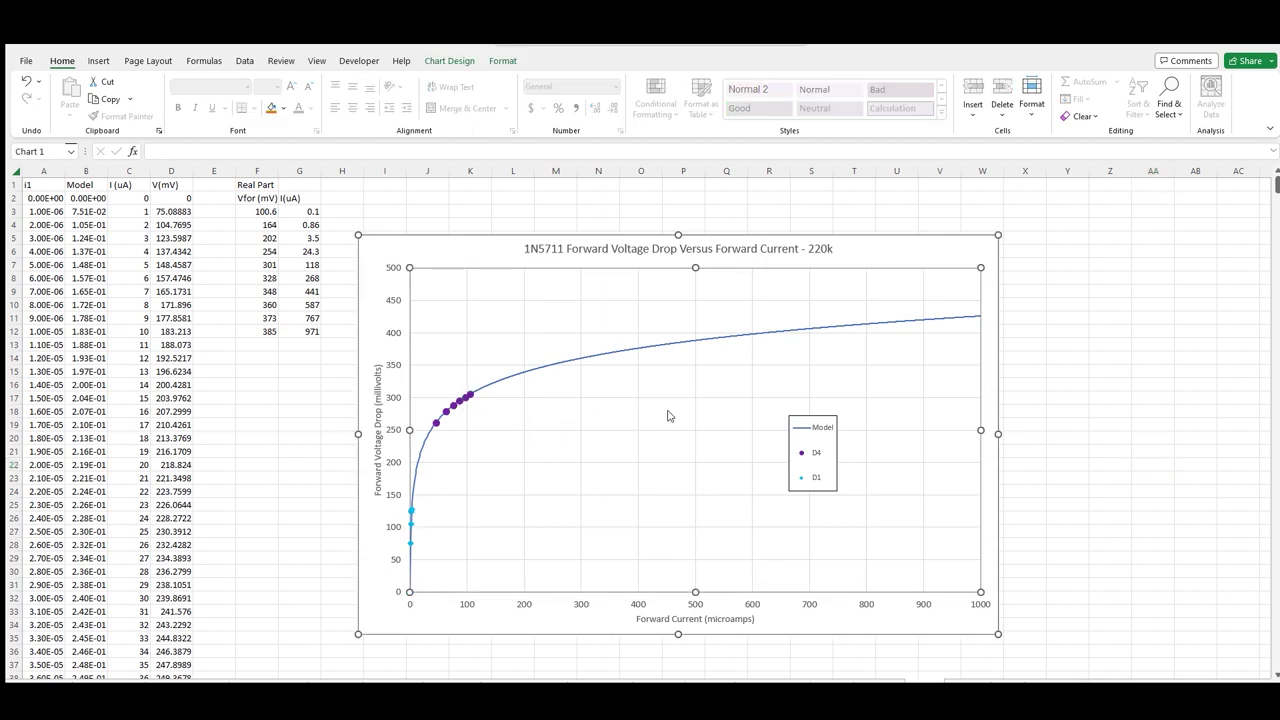
key(Escape)
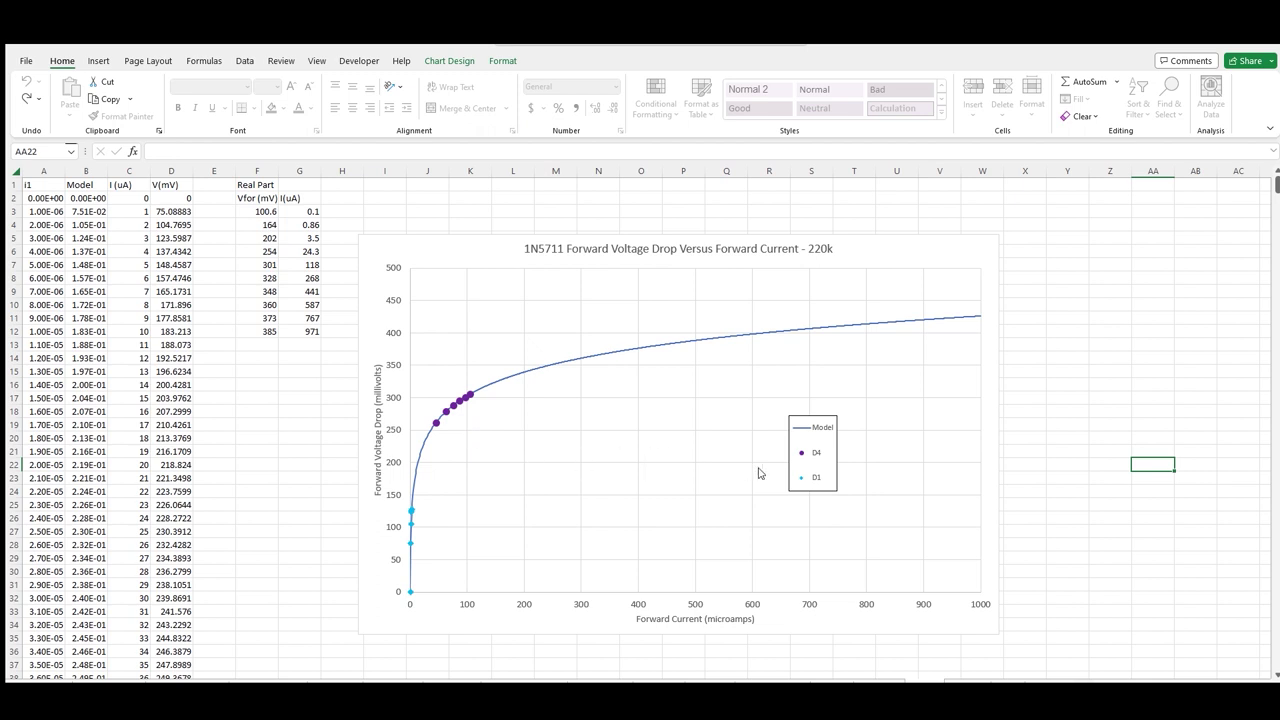
key(ctrl+z)
Deselect the chart and return to the worksheet cells
click(728, 213)
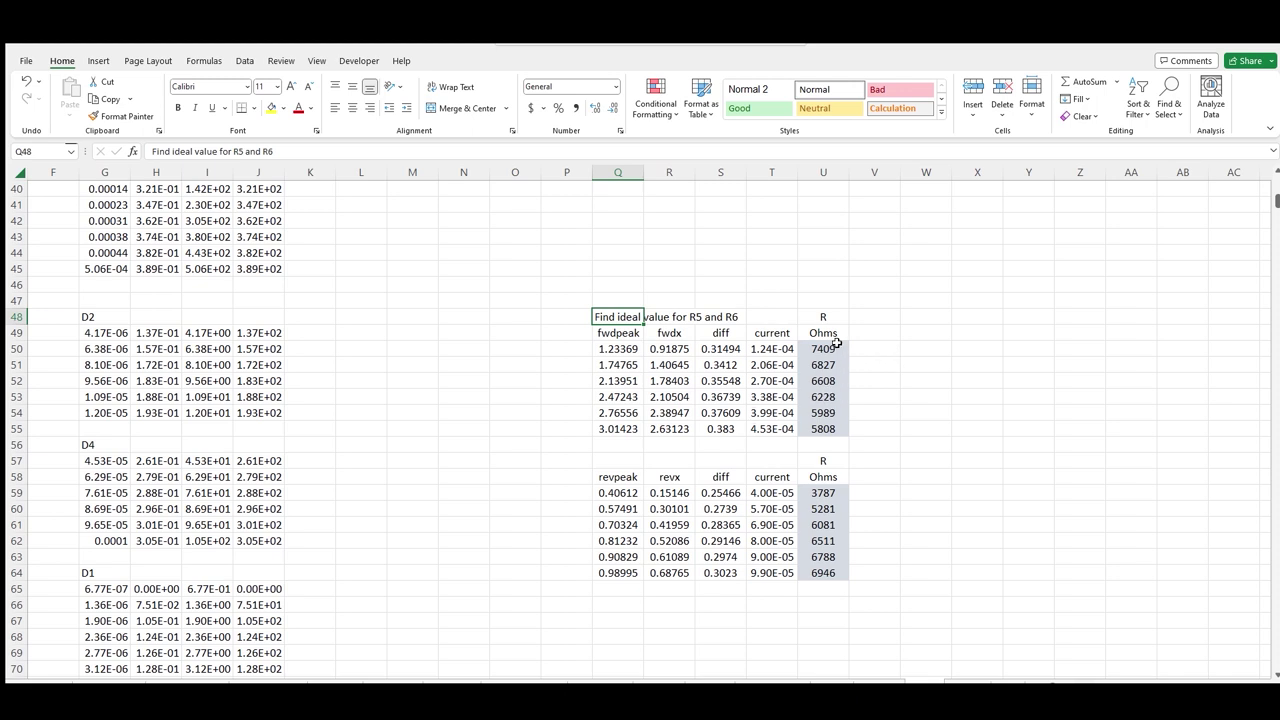
Select the forward and reverse R Ohms values in U50:U64, then switch to the diode model data sheet
drag(836, 343, 845, 570)
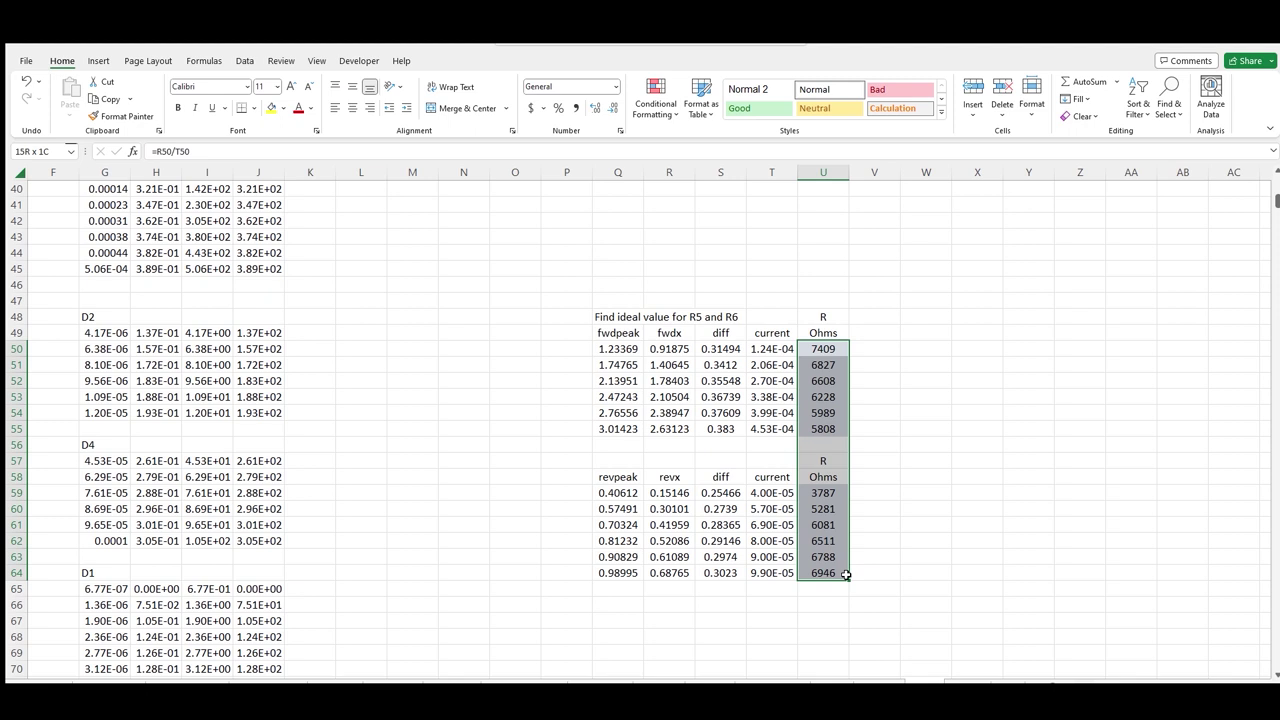
drag(845, 575, 846, 574)
key(ctrl+Page_Up)
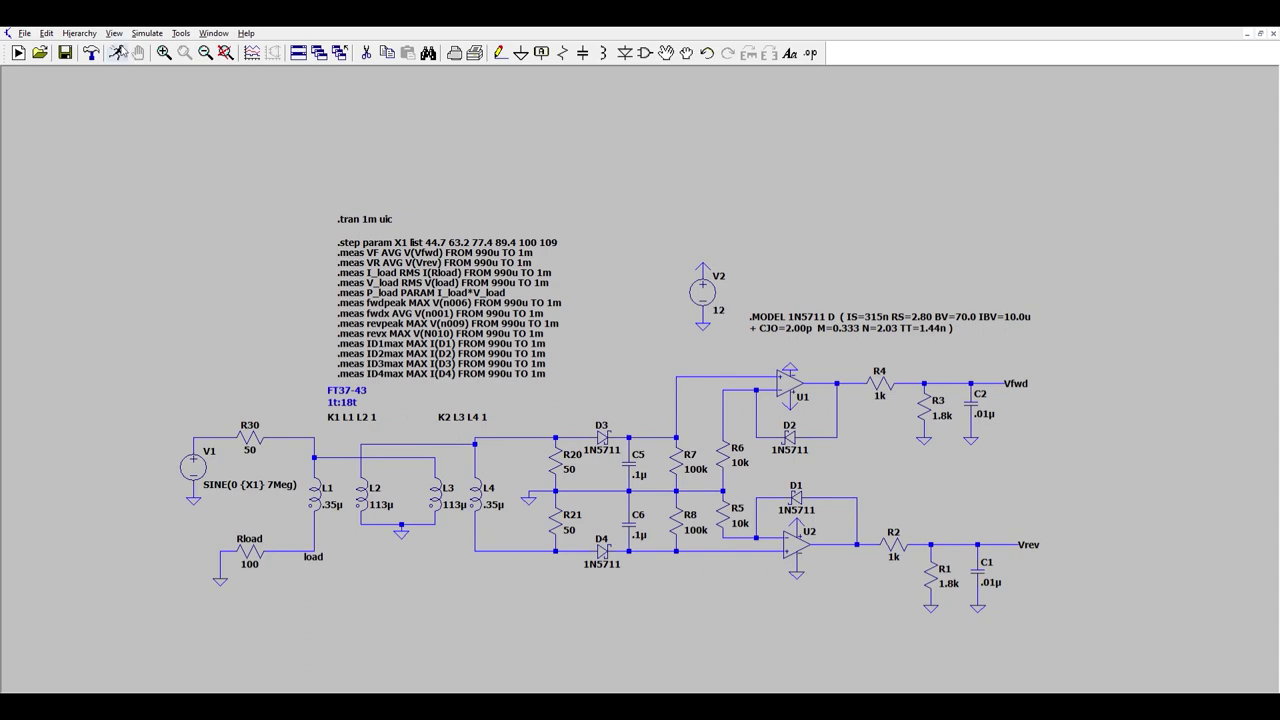
Run the transient simulation of the SWR circuit with 10k R5 and R6 to plot V(vfwd)
click(118, 52)
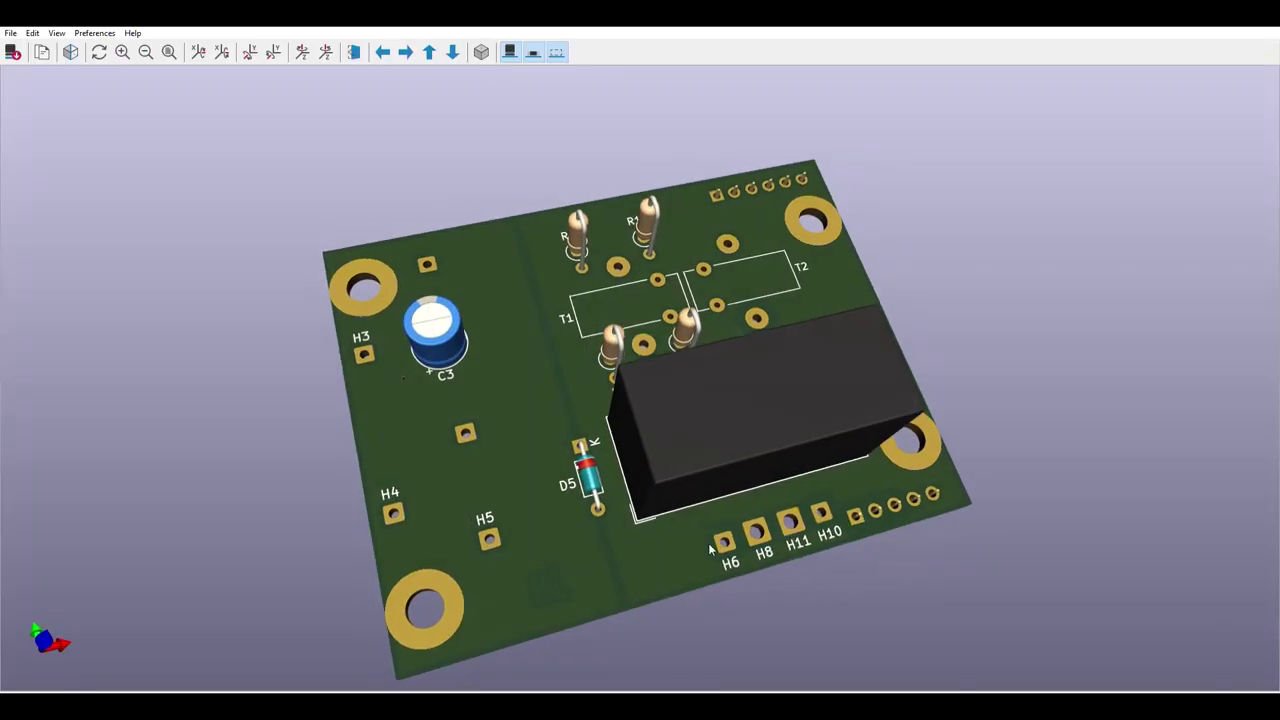
Rotate the finished SWR-bridge board in the KiCad 3D Viewer to view it from another angle
drag(708, 542, 1120, 372)
Tilt the board from the back view to show its component side with RL1, T1, T2 and R9–R12
drag(716, 370, 1069, 343)
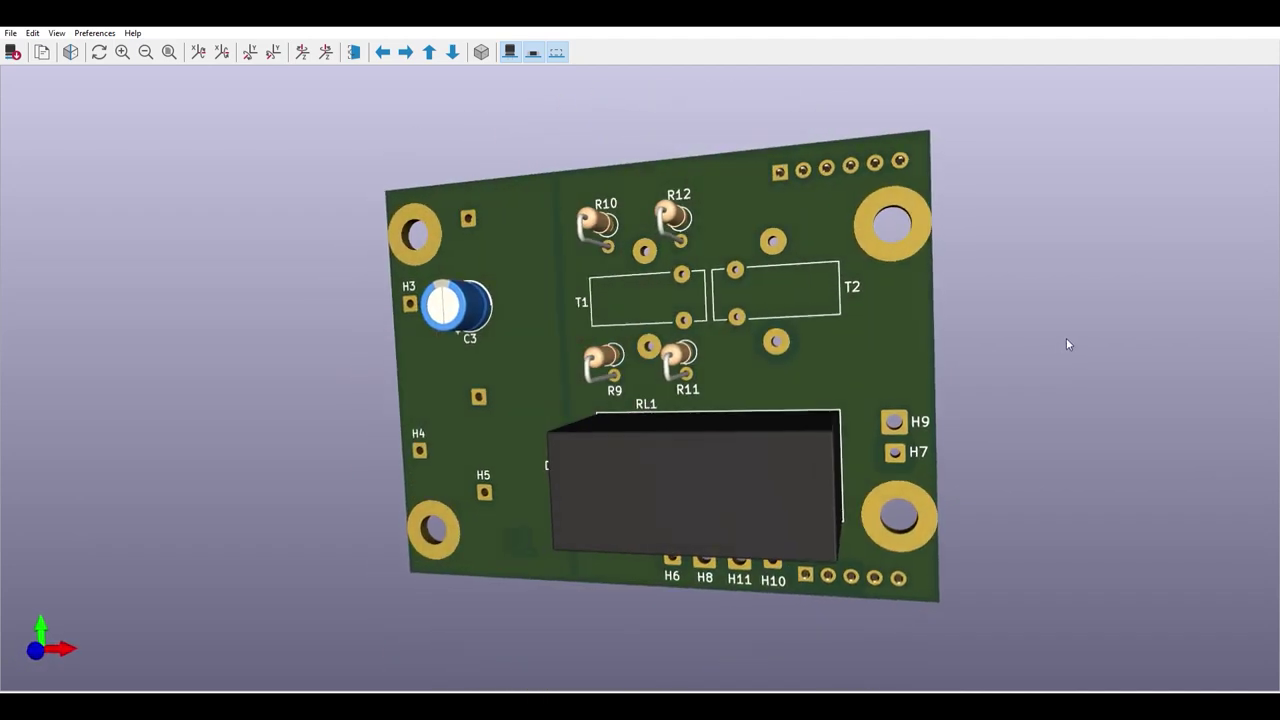
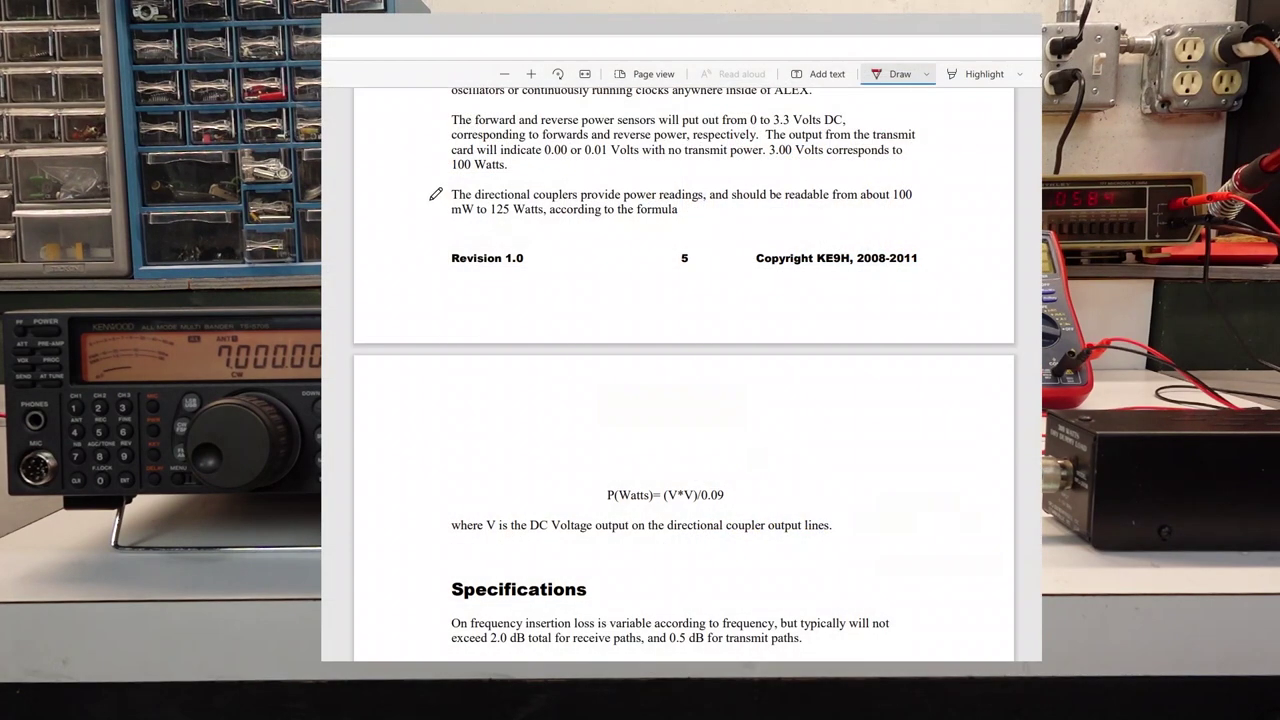
Draw a red star beside the directional couplers paragraph and a red circle around P(Watts)=(V*V)/0.09
drag(428, 187, 437, 211)
mouse_move(729, 466)
mouse_down()
mouse_move(581, 500)
mouse_move(700, 455)
mouse_move(666, 453)
mouse_up()
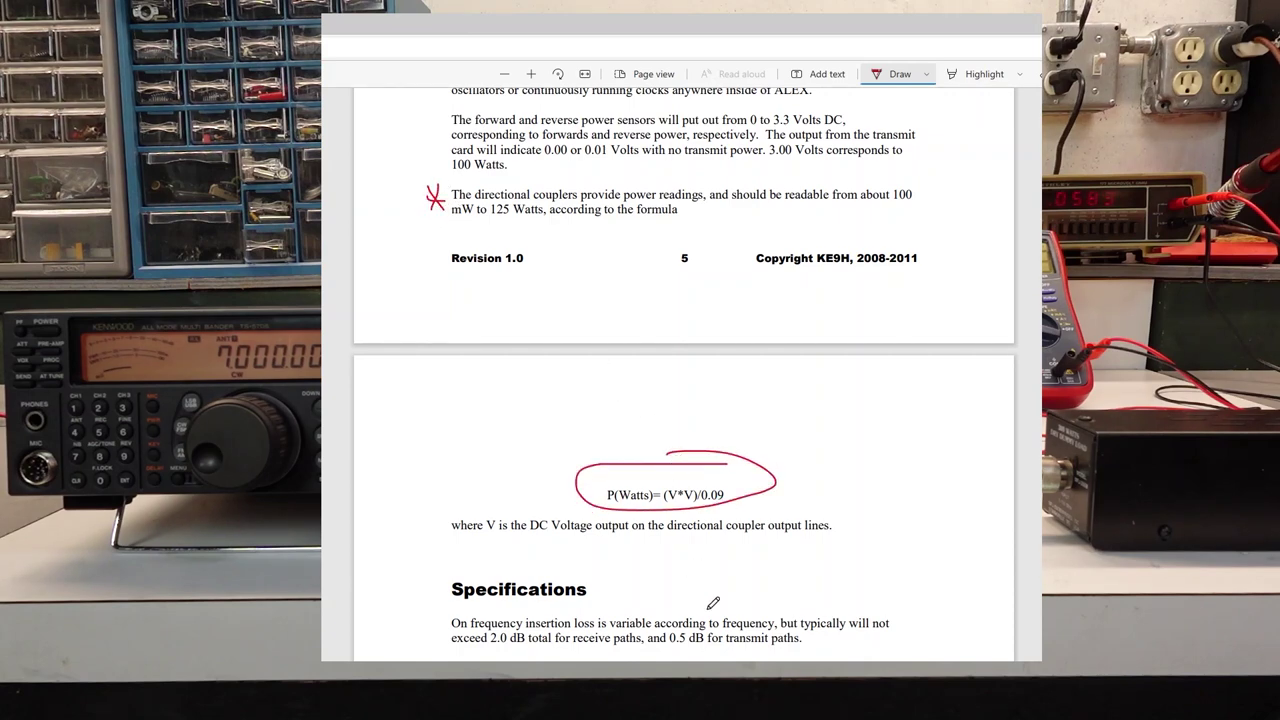